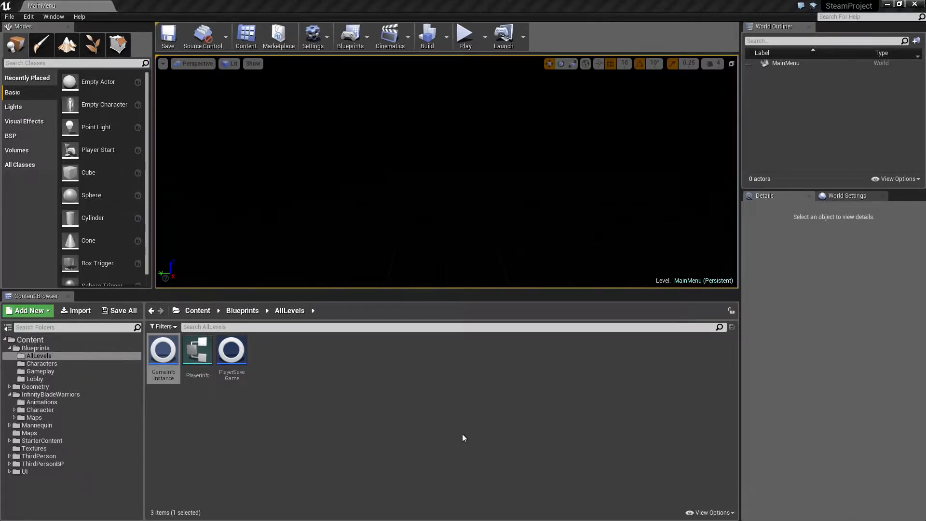
# Step: Open the PlayerInfo structure from the Blueprints/AllLevels folder and restore its editor to a smaller floating window
pyautogui.click(39, 363)
pyautogui.click(39, 357)
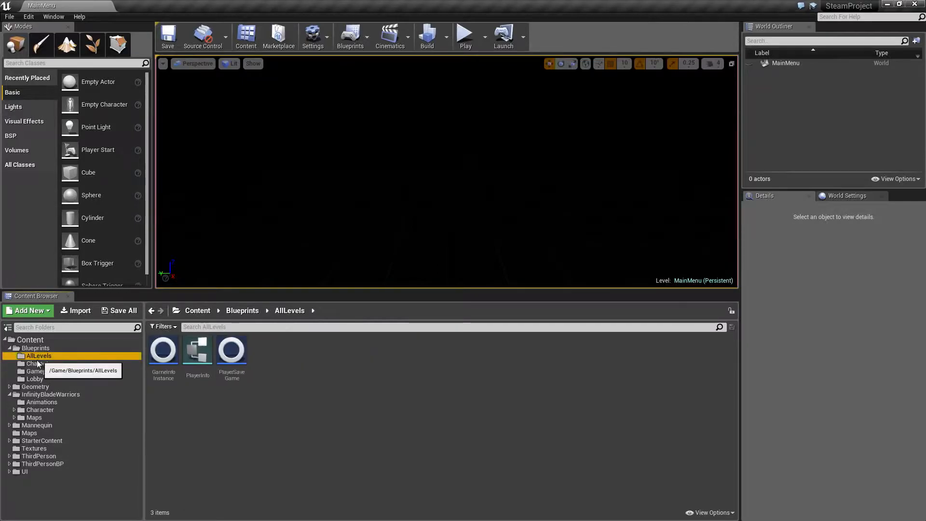
pyautogui.click(197, 366)
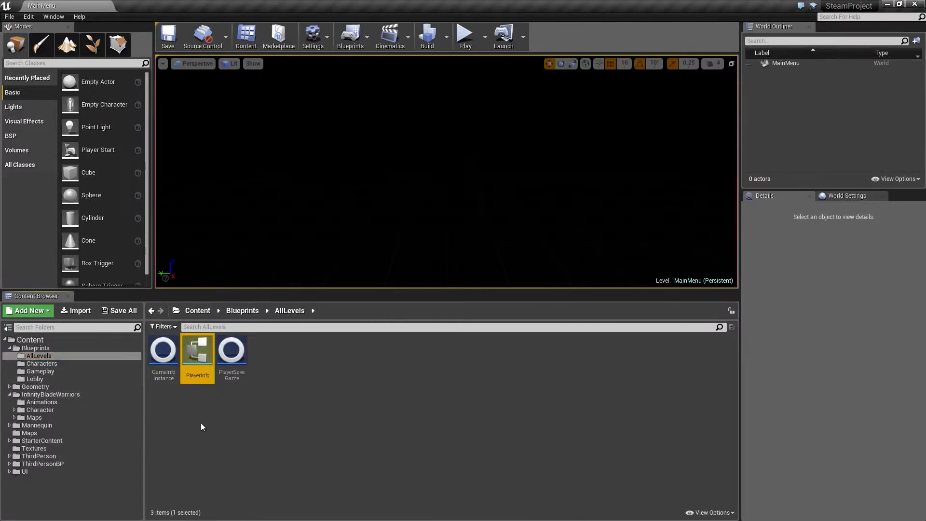
pyautogui.doubleClick(198, 366)
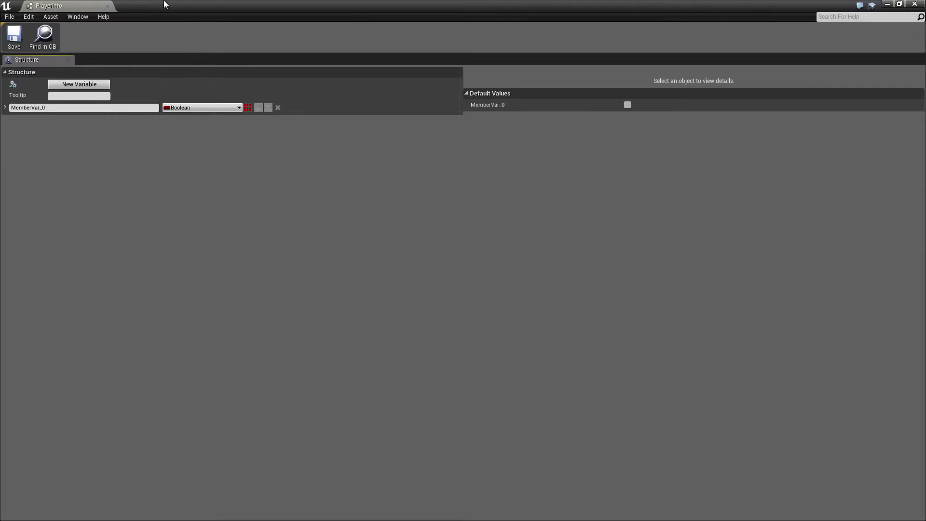
pyautogui.click(899, 4)
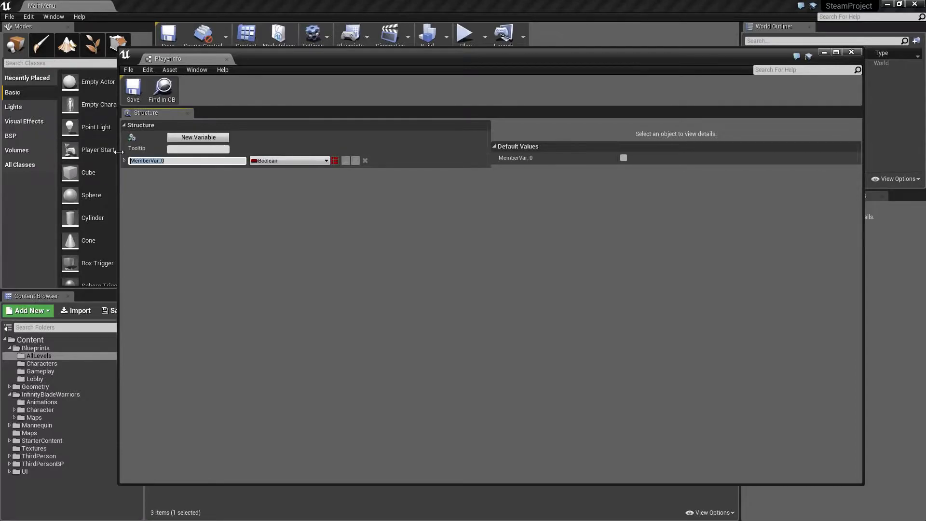
# Step: Rename the structure's first variable to MyPlayerName and set its type to Text
pyautogui.write('MyPlayerName')
pyautogui.press('Return')
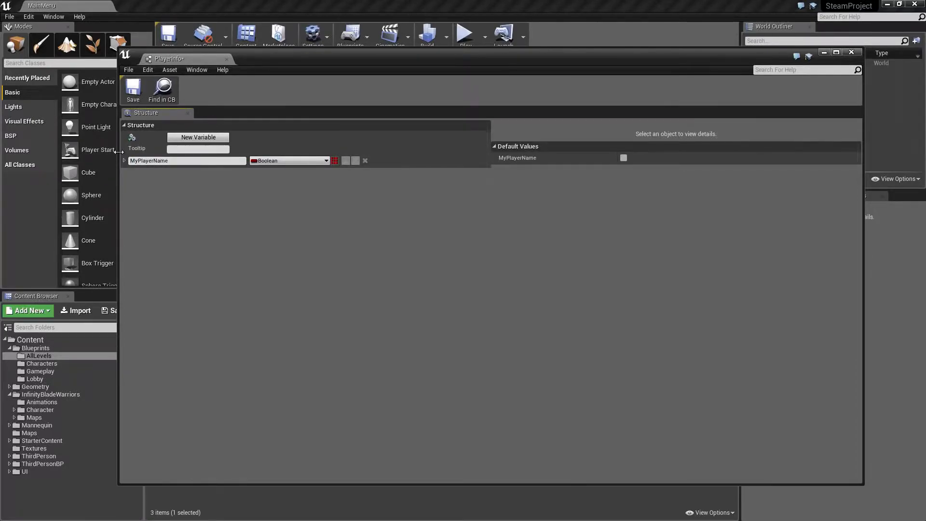
pyautogui.click(301, 161)
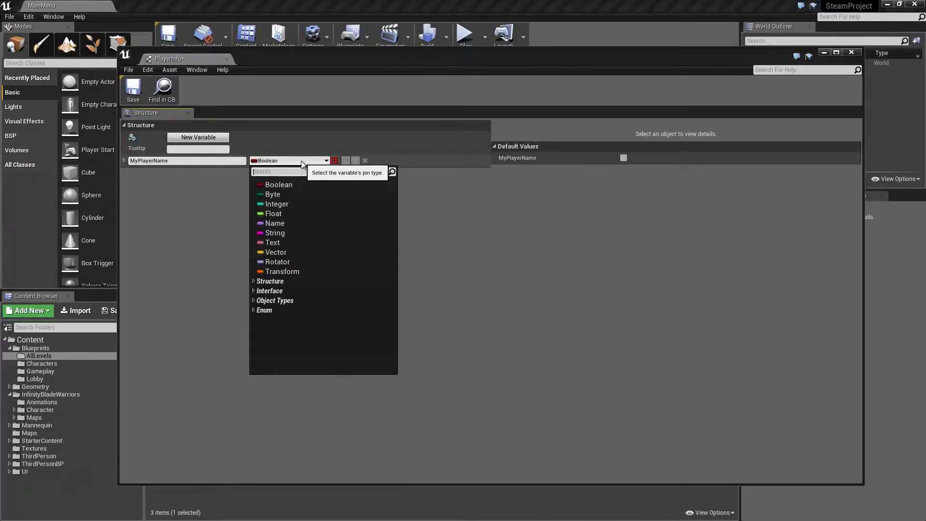
pyautogui.write('text')
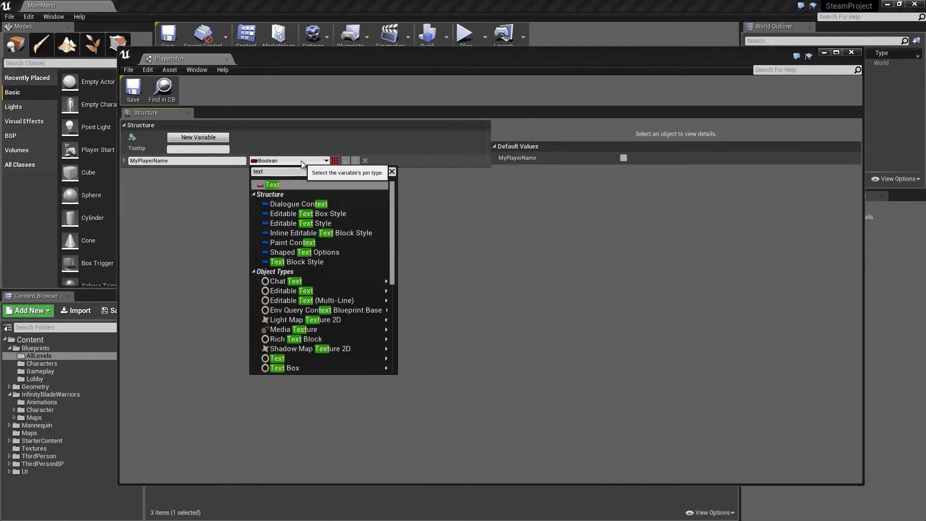
pyautogui.click(286, 185)
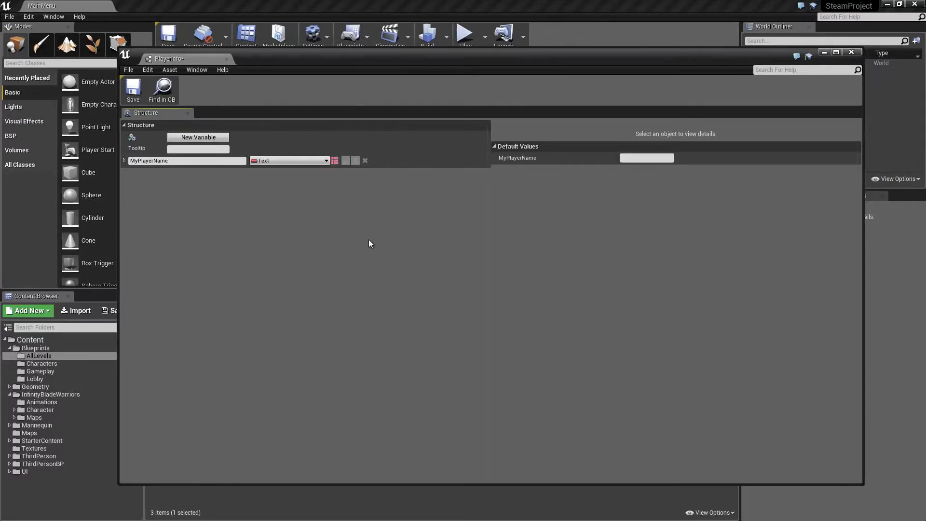
# Step: Add a variable named MyPlayerImage to the structure with the type Texture 2D Reference
pyautogui.click(185, 137)
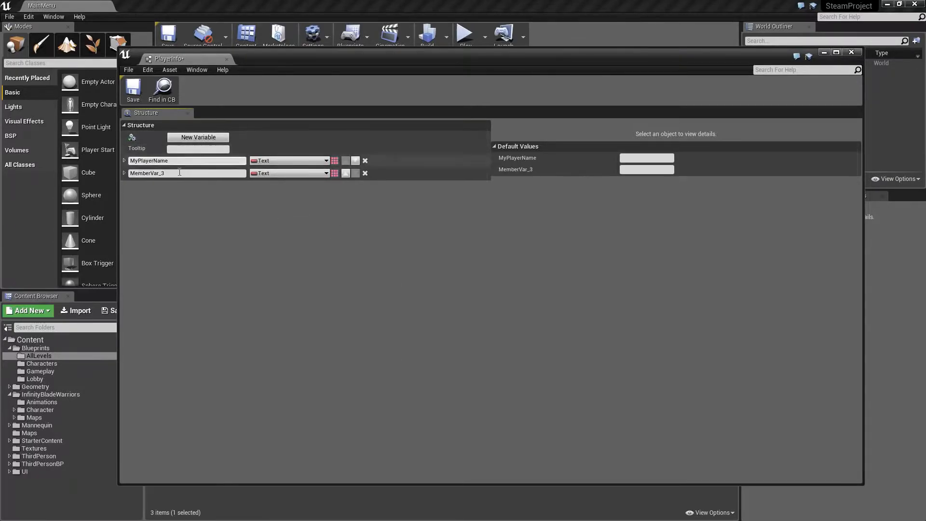
pyautogui.click(178, 173)
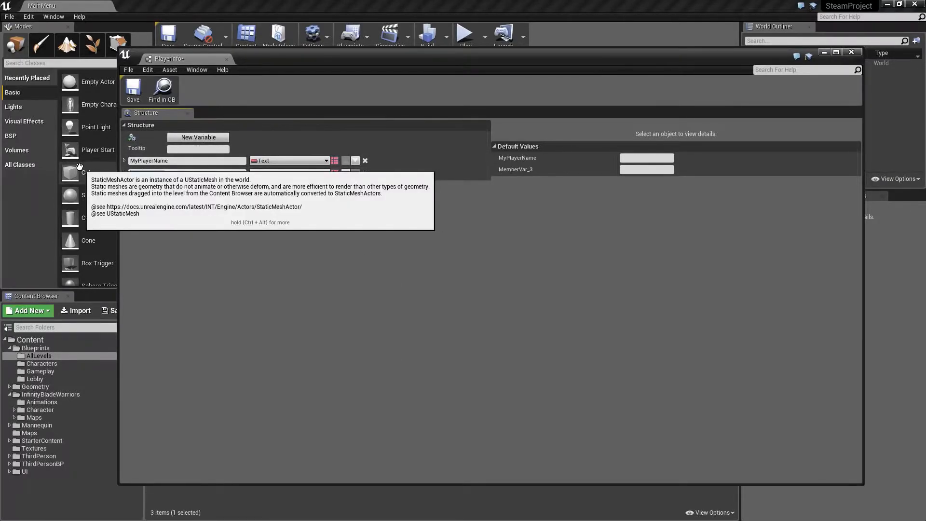
pyautogui.write('My')
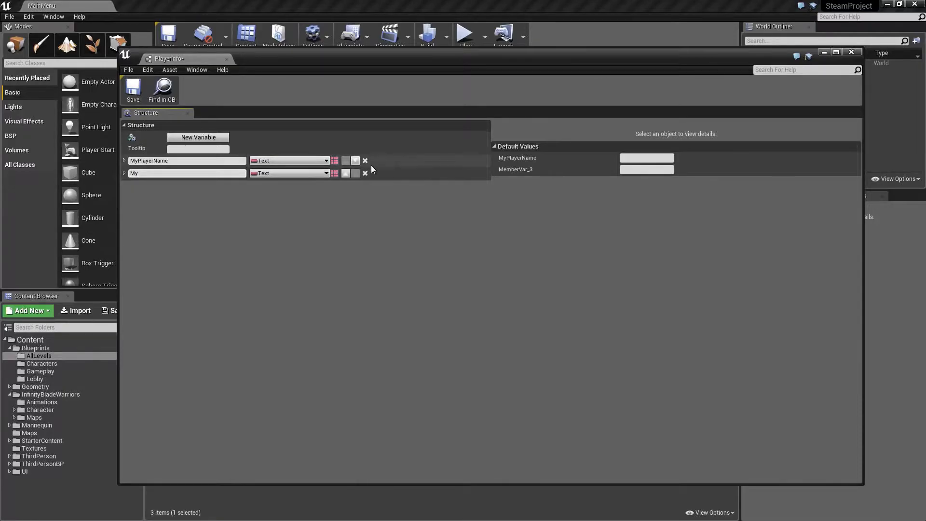
pyautogui.write('PlayerImage')
pyautogui.press('Return')
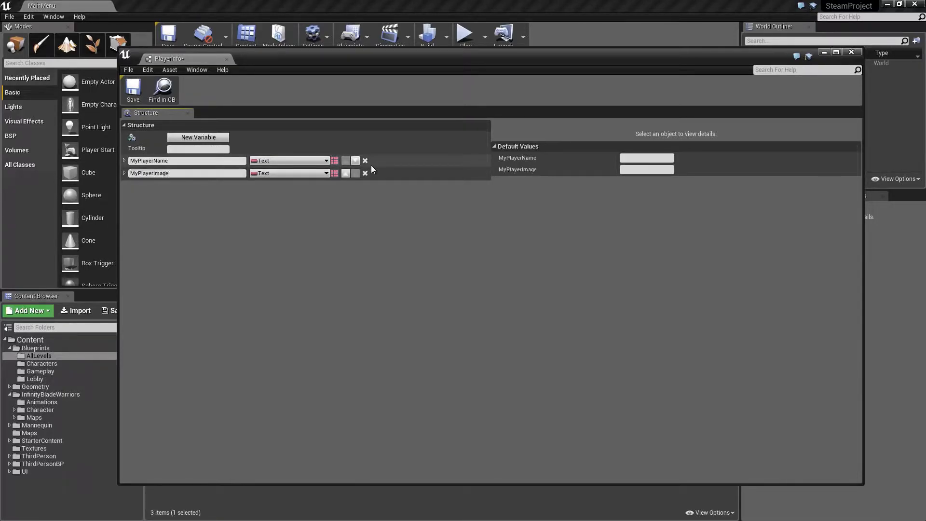
pyautogui.click(297, 175)
pyautogui.write('texture')
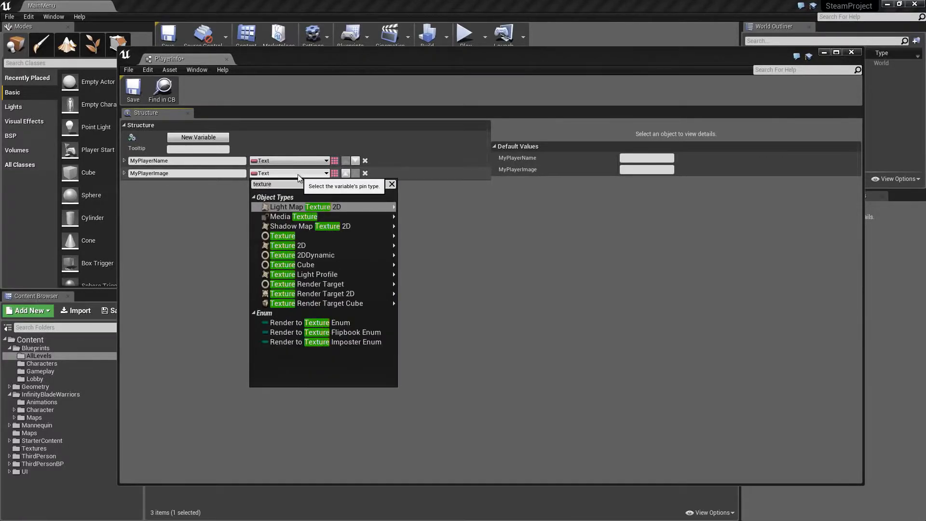
pyautogui.moveTo(302, 245)
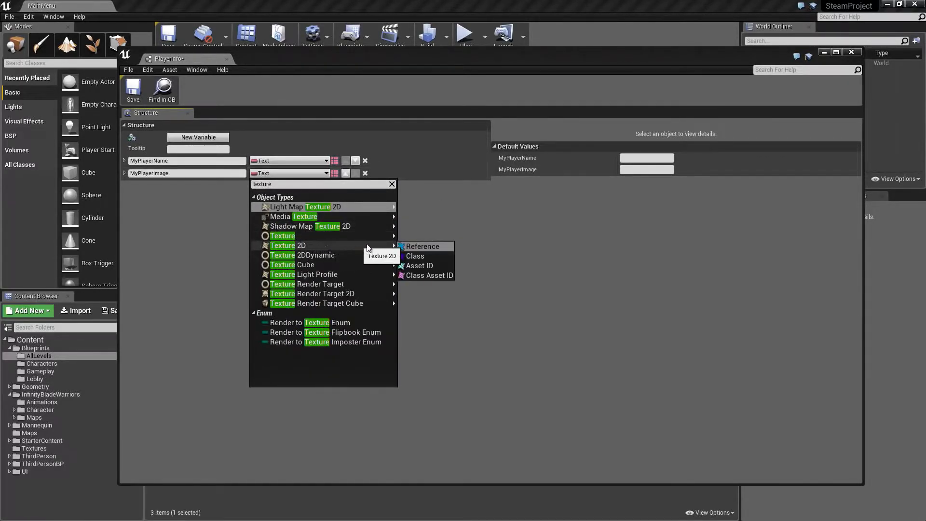
pyautogui.click(420, 246)
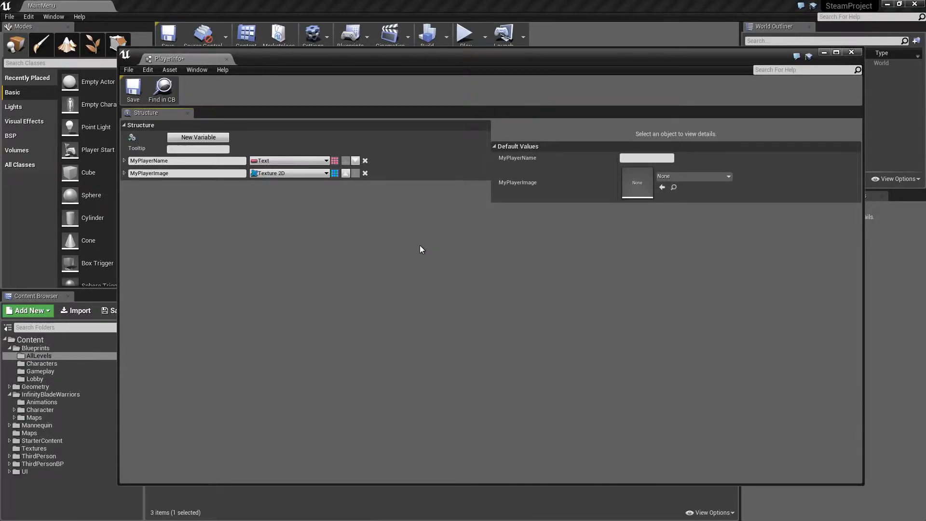
# Step: Add a variable named MyPlayerCharacter to the structure with the type Character Class
pyautogui.click(211, 140)
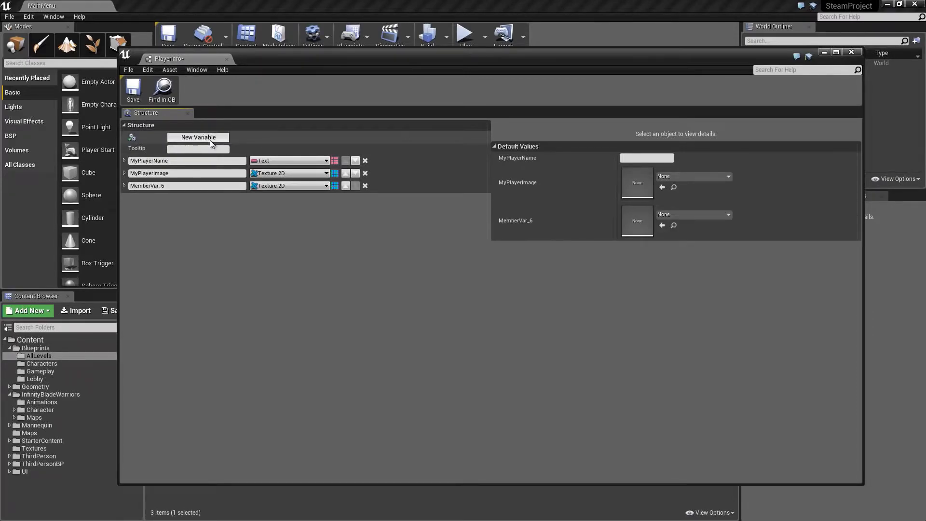
pyautogui.click(183, 186)
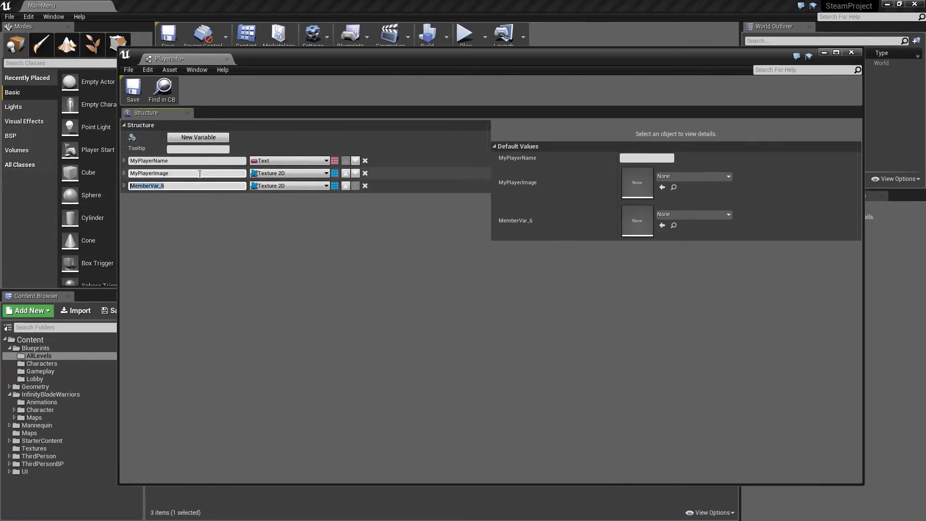
pyautogui.write('M')
pyautogui.press('Return')
pyautogui.click(273, 186)
pyautogui.write('character')
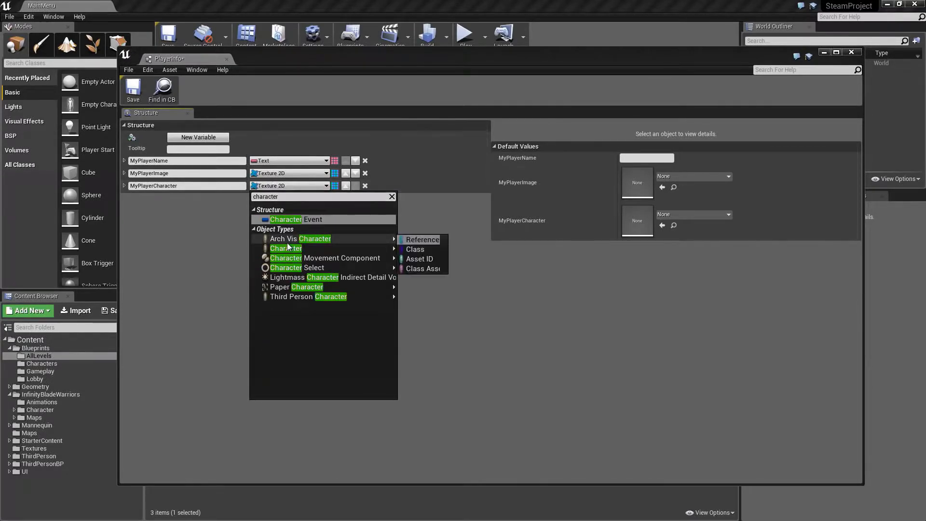
pyautogui.moveTo(288, 248)
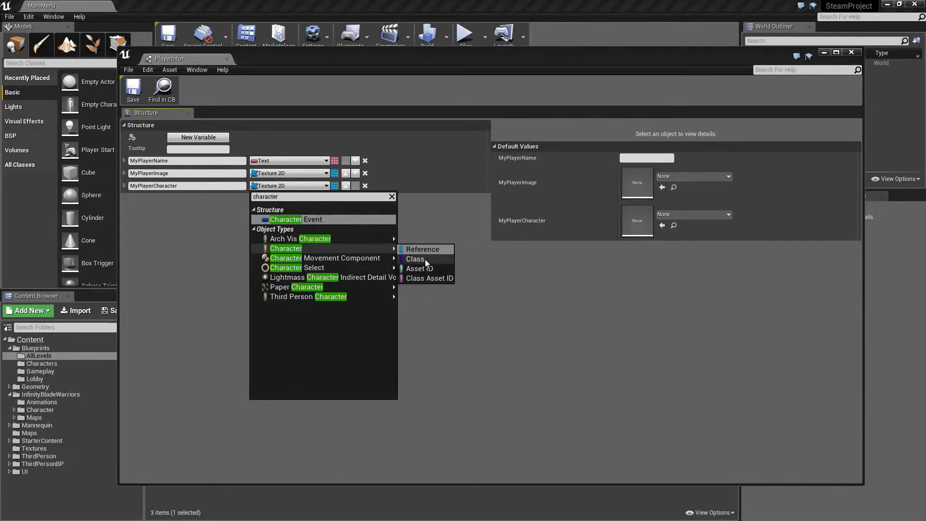
pyautogui.click(416, 259)
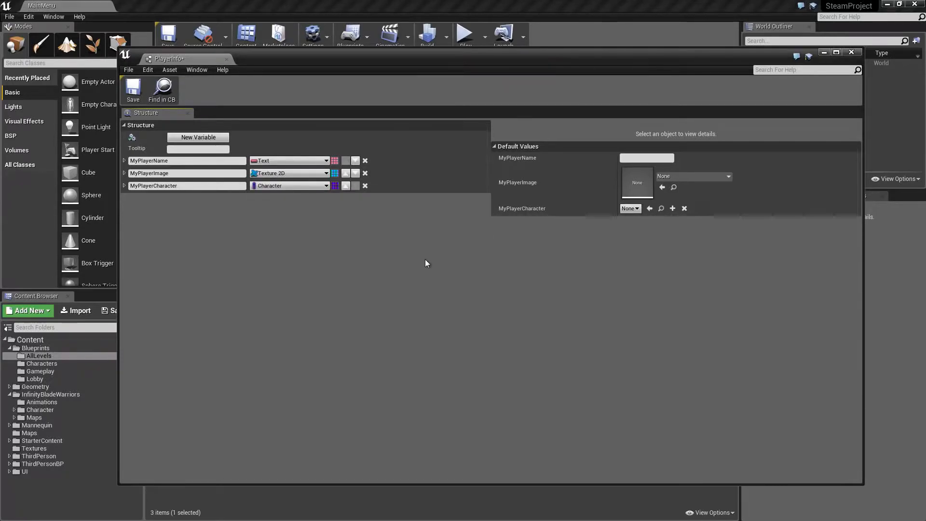
# Step: Add a variable named MyPlayerCharacterImage to the structure with the type Texture 2D Reference
pyautogui.click(197, 137)
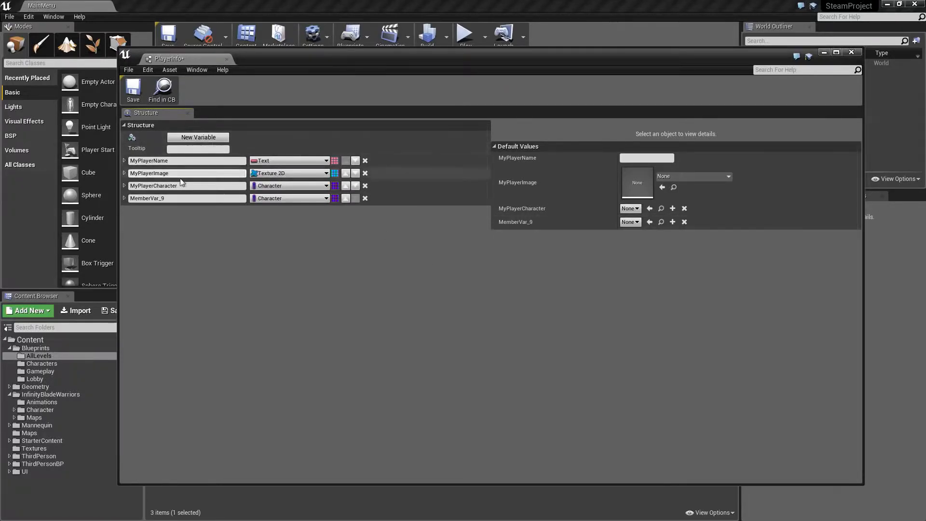
pyautogui.click(174, 199)
pyautogui.write('MyPlayerCharacterImage')
pyautogui.press('Return')
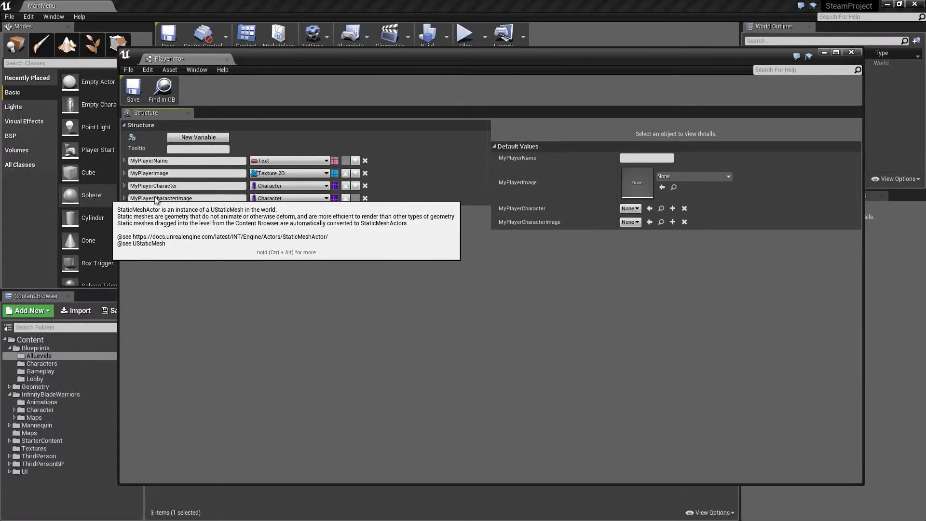
pyautogui.click(291, 199)
pyautogui.write('textur')
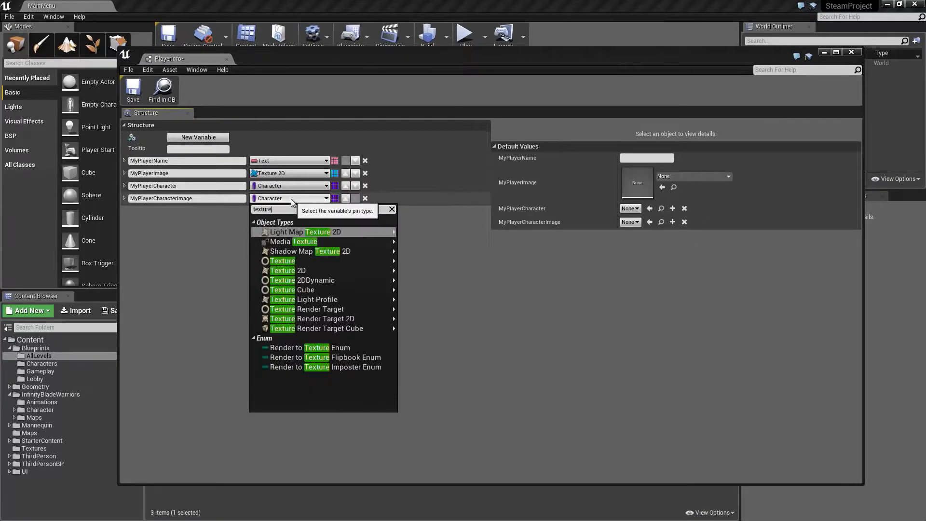
pyautogui.write('e')
pyautogui.moveTo(345, 269)
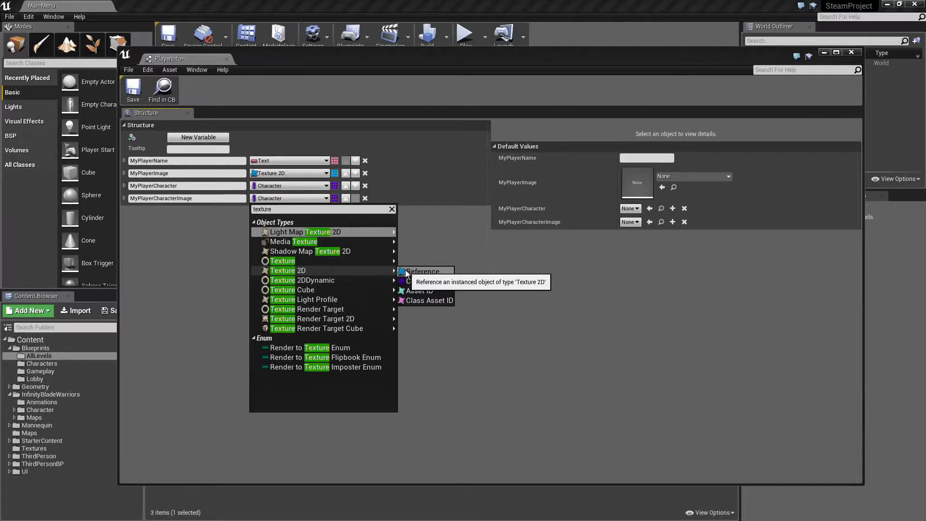
pyautogui.click(406, 272)
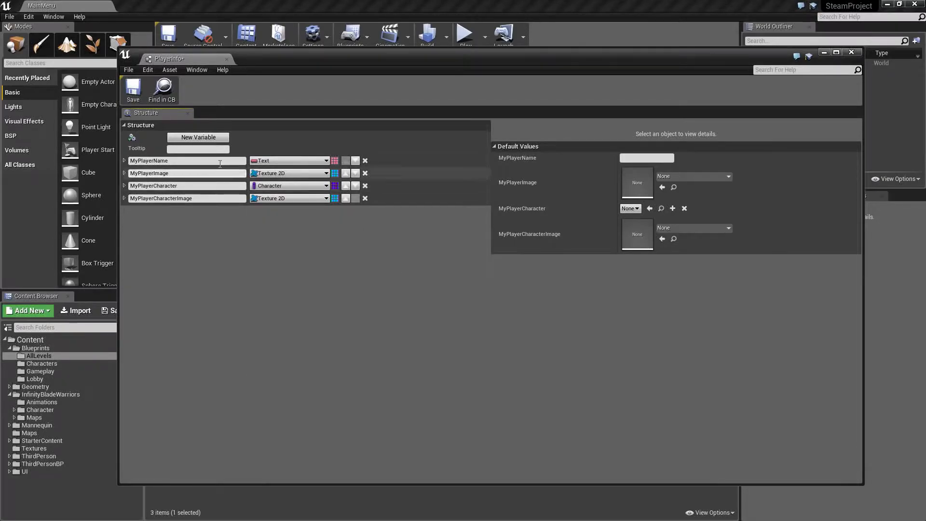
# Step: Add a variable named MyPlayerStatus to the structure with the type Text
pyautogui.click(196, 137)
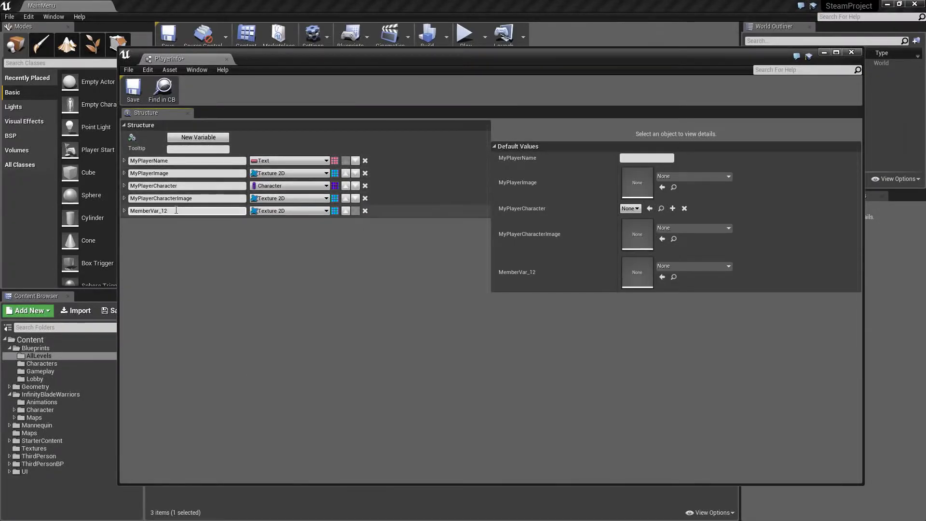
pyautogui.click(179, 210)
pyautogui.write('MyPlayerI')
pyautogui.press('Return')
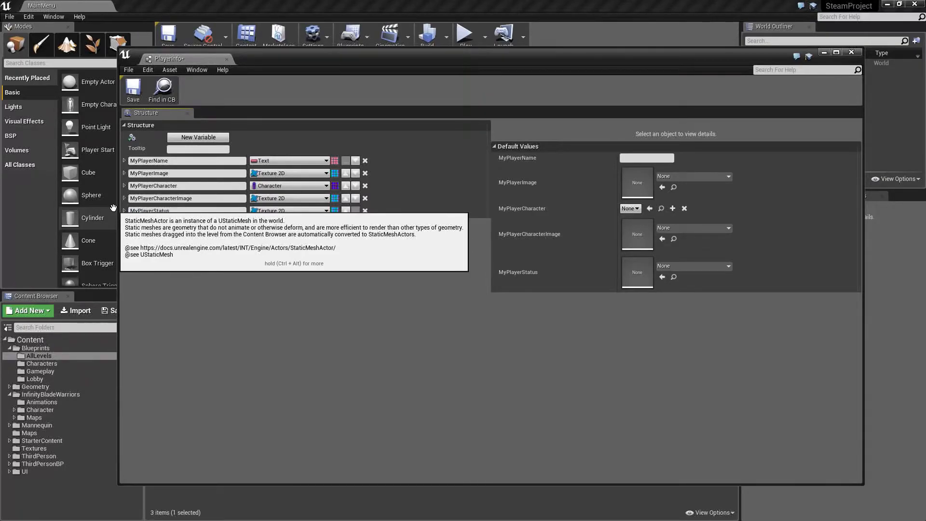
pyautogui.click(274, 211)
pyautogui.write('text')
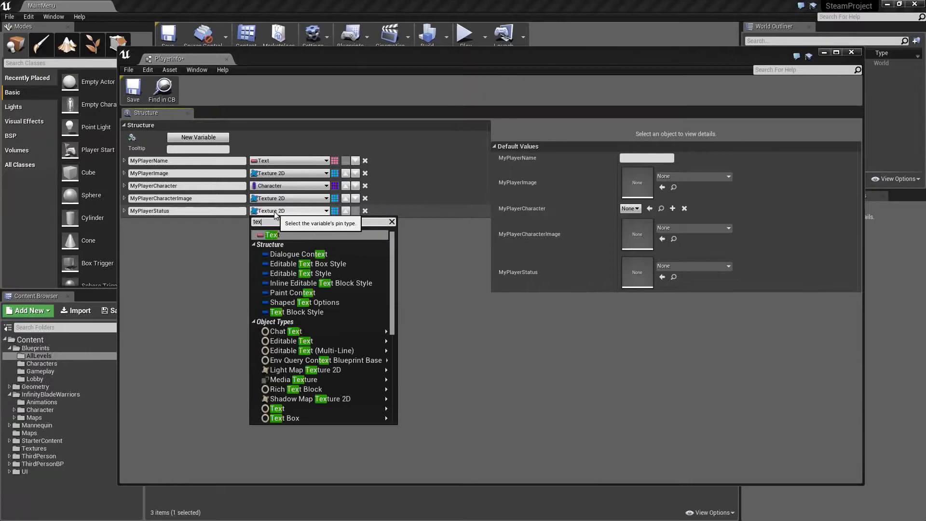
pyautogui.click(275, 234)
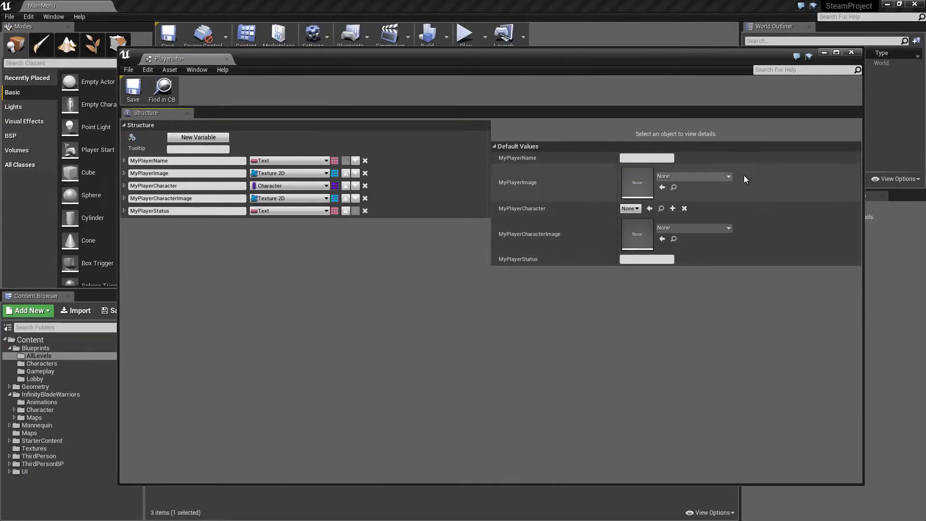
# Step: Set the default value of MyPlayerImage to the UE4_LOGO_CARD texture and of MyPlayerStatus to "Not Ready!"
pyautogui.click(693, 177)
pyautogui.write('ue4')
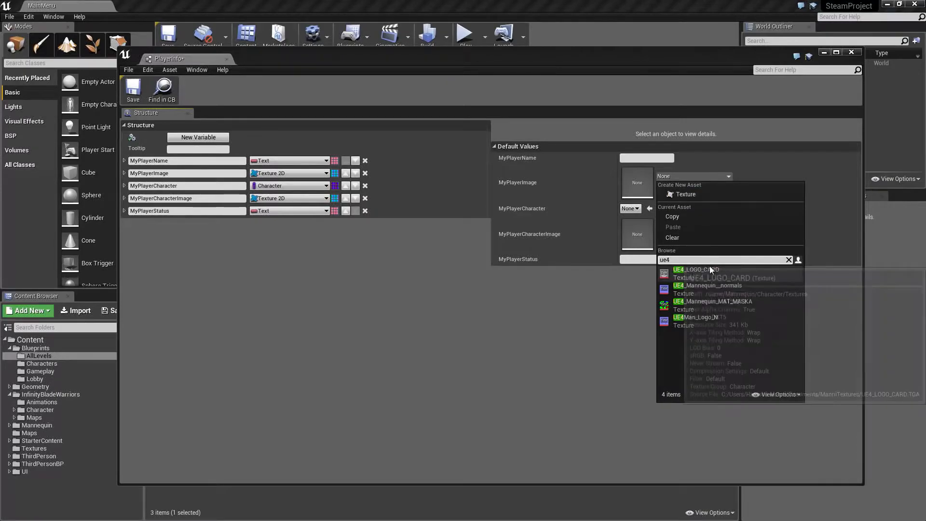
pyautogui.click(678, 276)
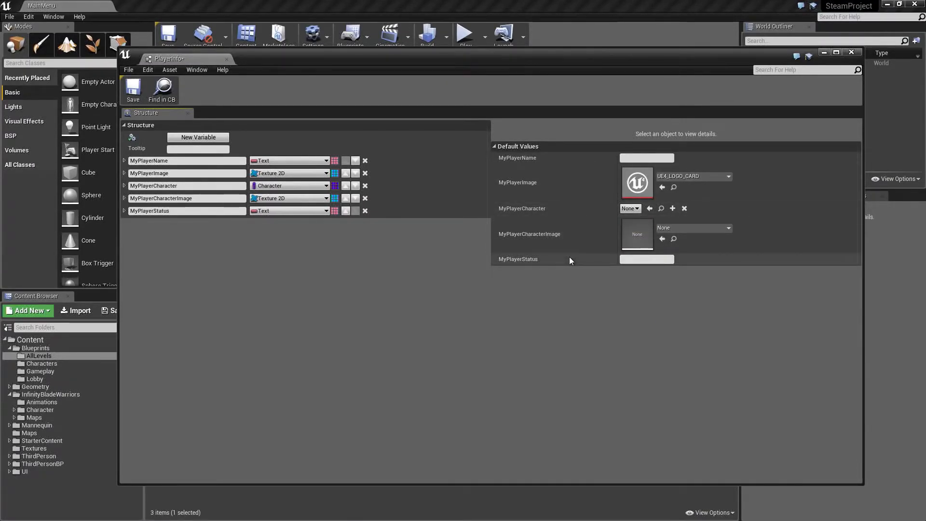
pyautogui.click(651, 261)
pyautogui.write('Not Ready!')
pyautogui.press('Return')
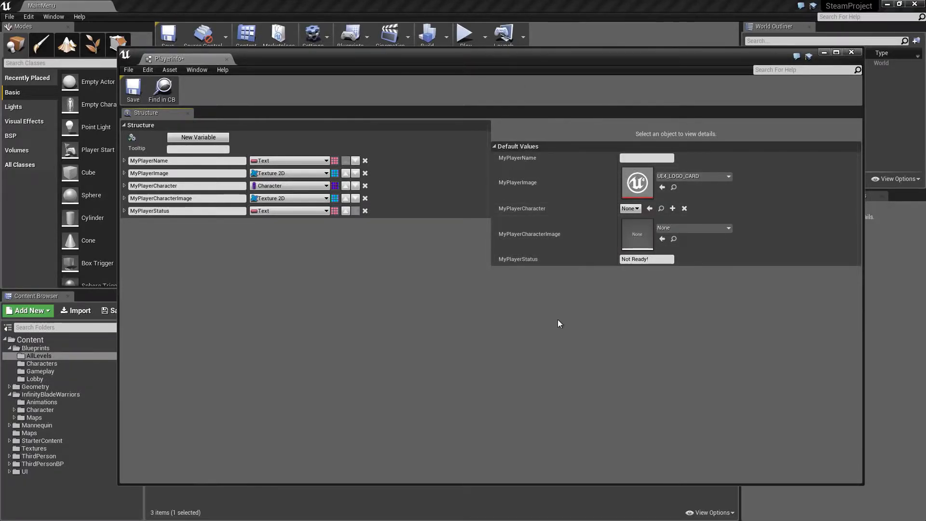
# Step: Save the PlayerInfo structure and close its editor
pyautogui.click(133, 92)
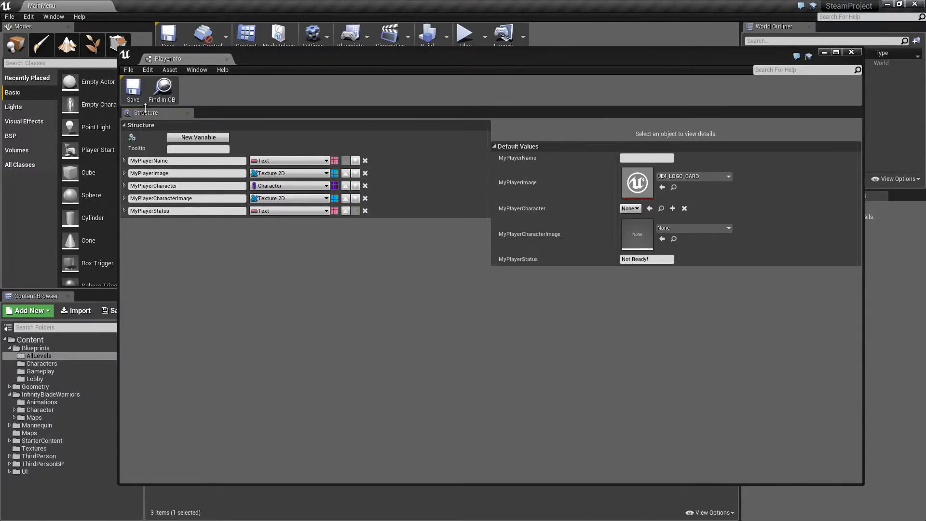
pyautogui.click(226, 59)
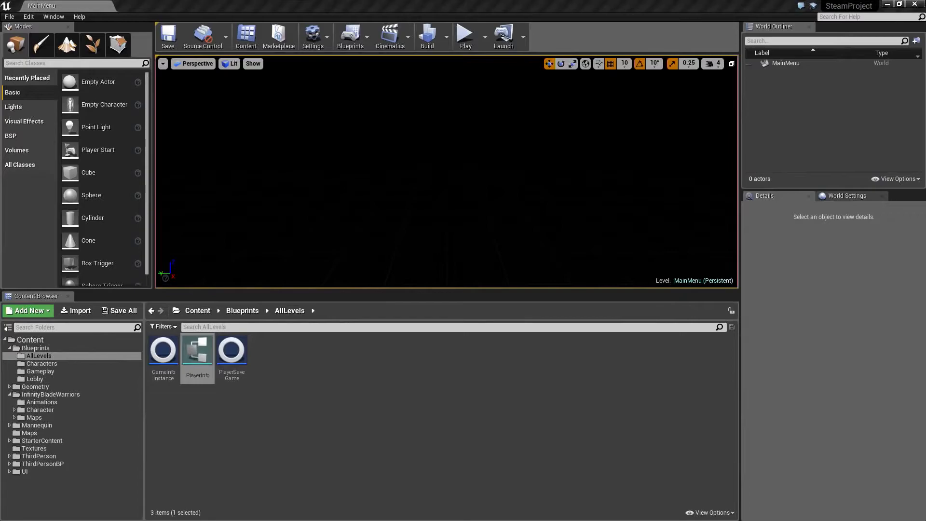
# Step: Open the PlayerSaveGame blueprint and add a variable named S_PlayerInfo
pyautogui.click(232, 359)
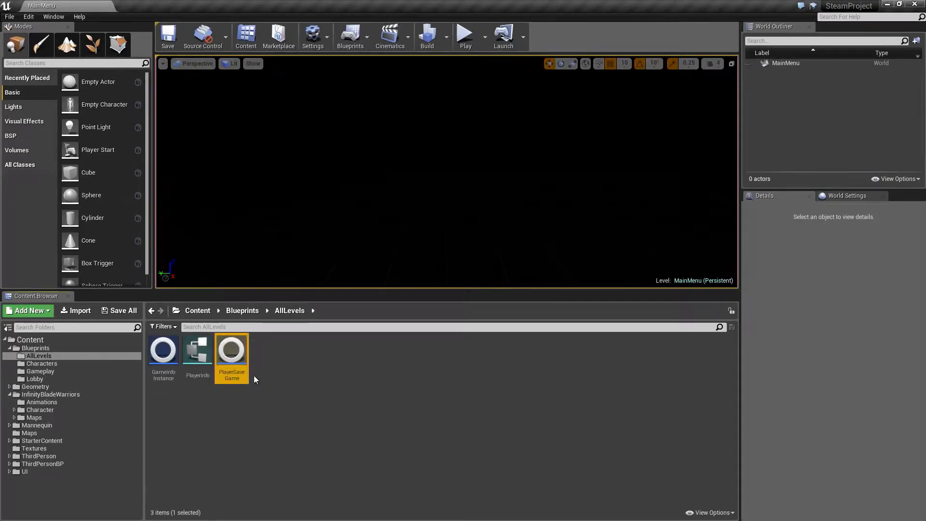
pyautogui.doubleClick(226, 358)
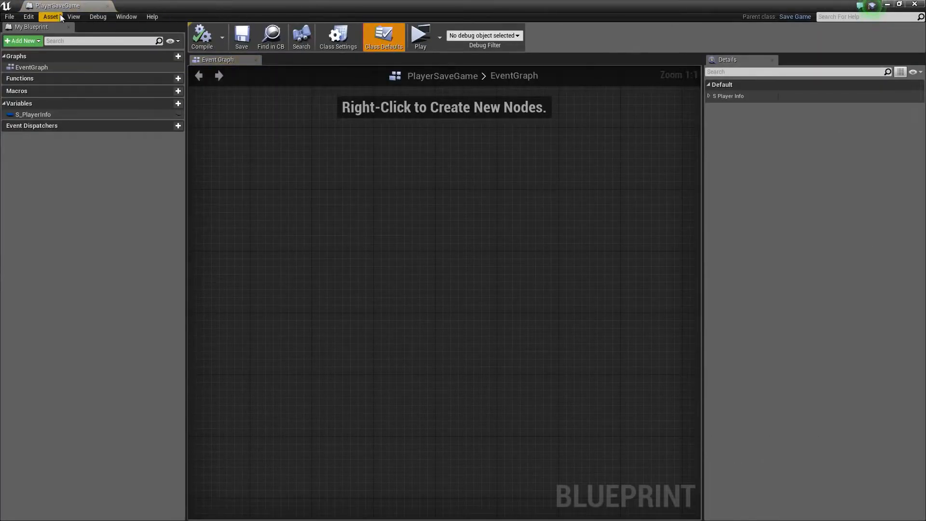
pyautogui.hotkey('alt', 'Tab')
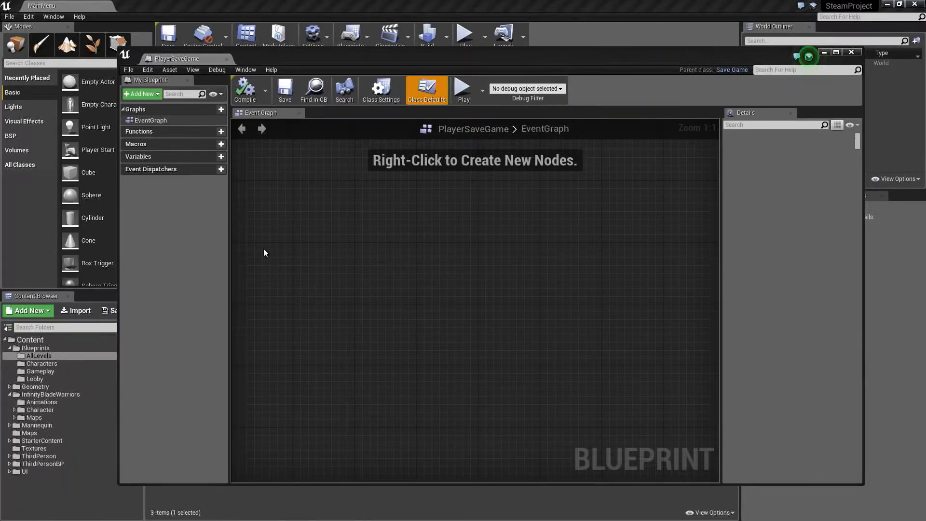
pyautogui.moveTo(295, 58); pyautogui.dragTo(326, 41)
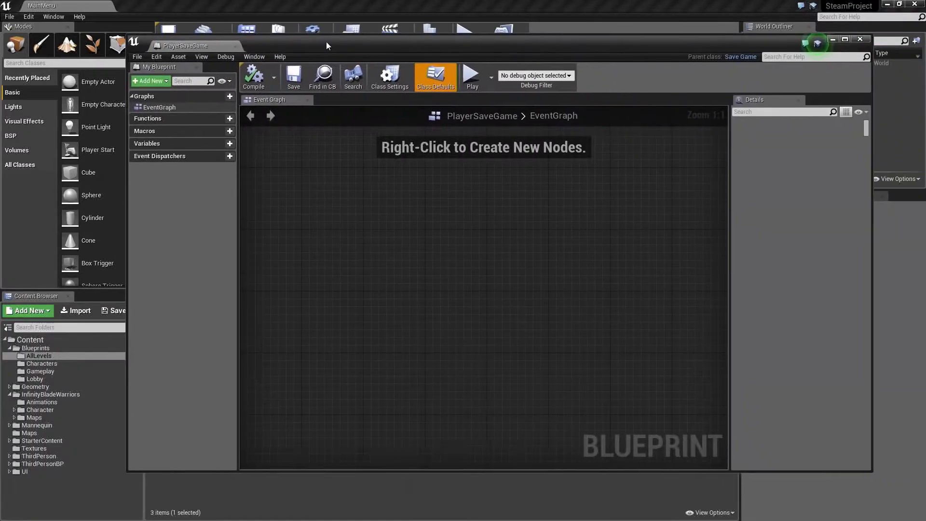
pyautogui.click(223, 144)
pyautogui.write('S_PlayerInfo')
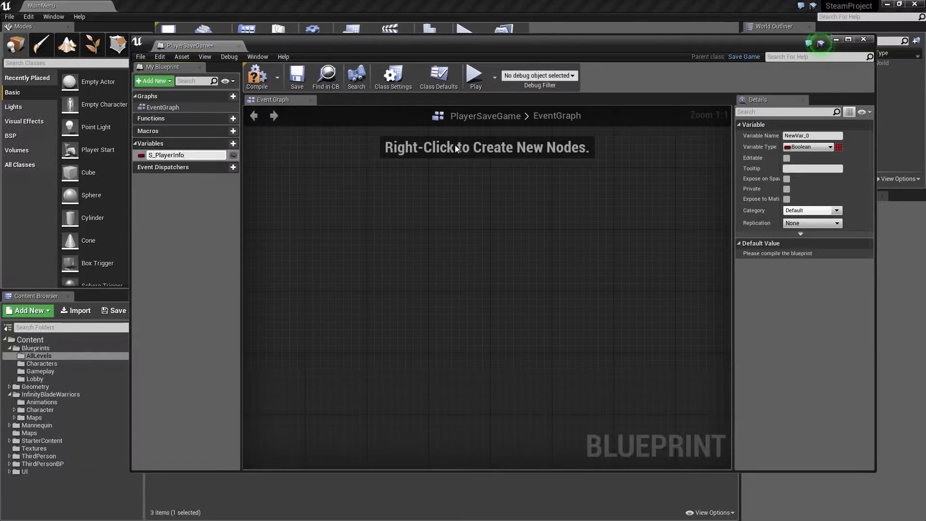
pyautogui.press('Return')
# Step: Set the S_PlayerInfo variable's type to the Player Info structure and its replication to Replicated, and compile the blueprint
pyautogui.click(179, 156)
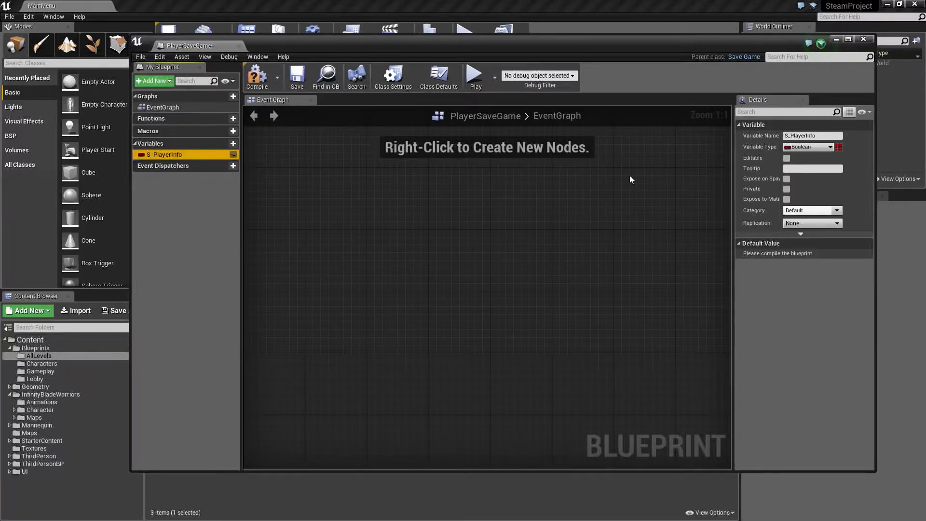
pyautogui.click(820, 147)
pyautogui.write('playerinfo')
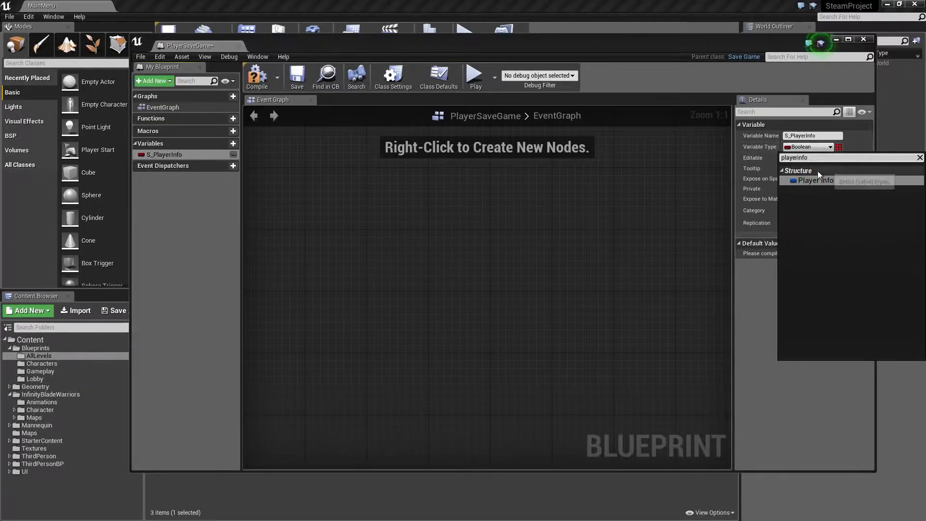
pyautogui.click(814, 182)
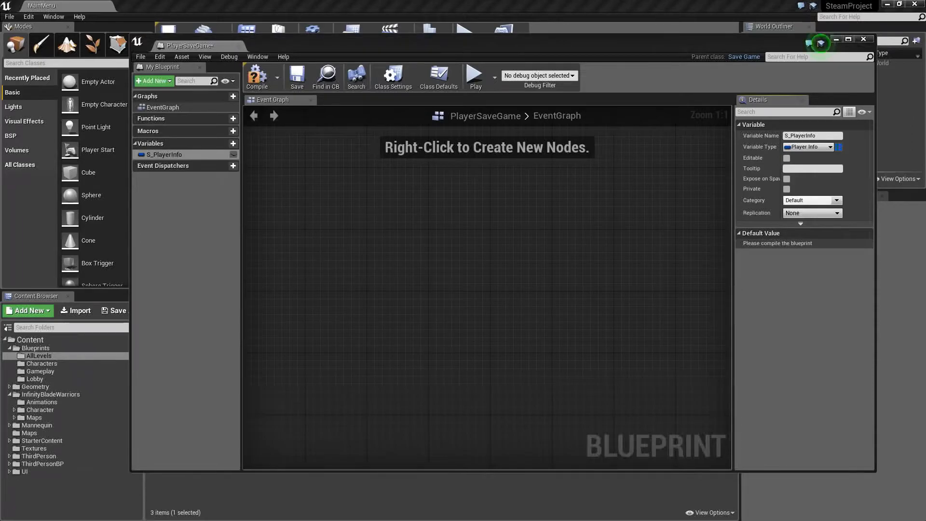
pyautogui.click(817, 213)
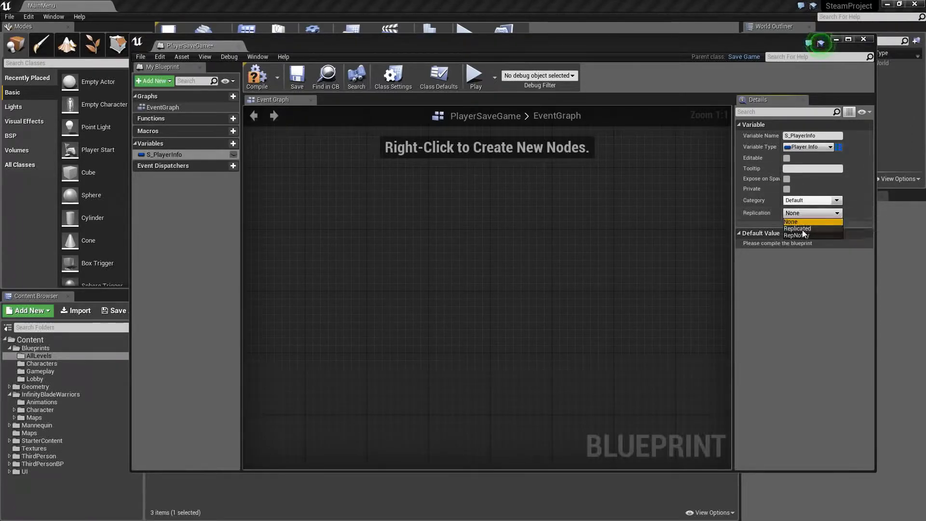
pyautogui.click(803, 229)
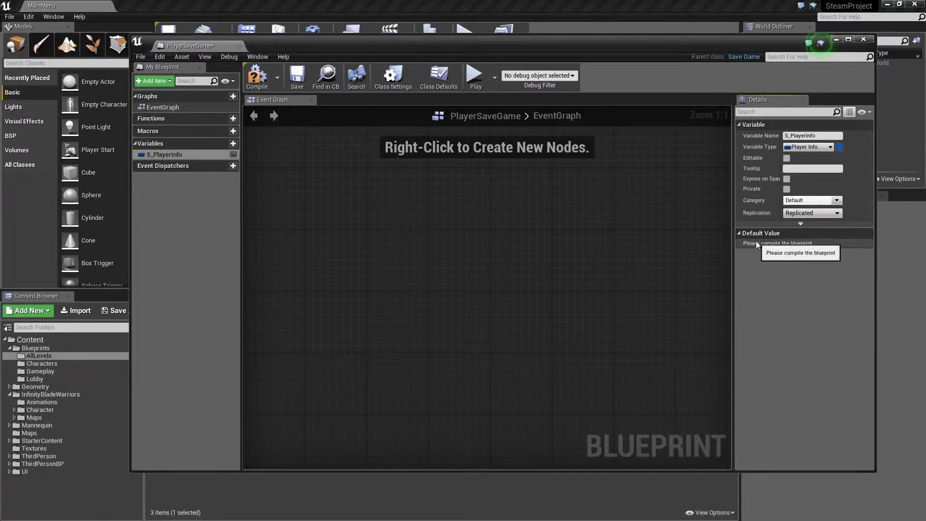
pyautogui.press('F7')
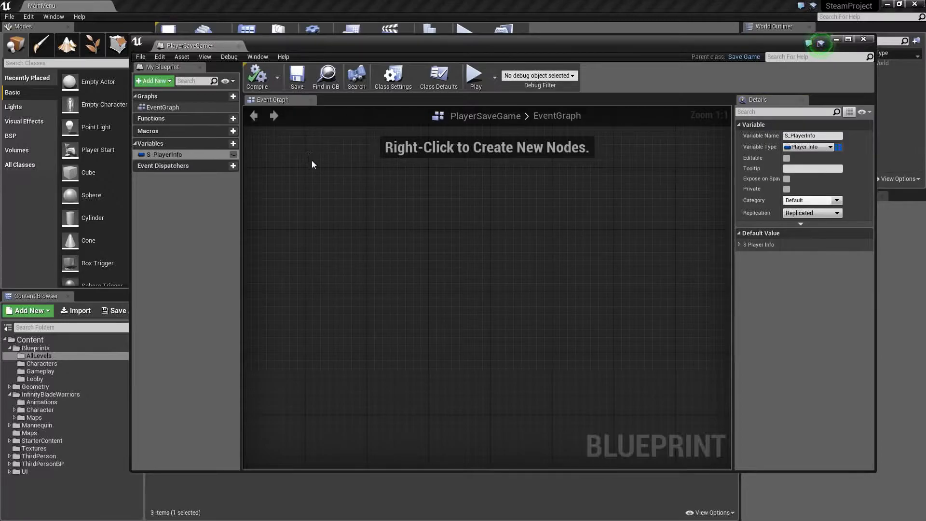
# Step: Review the default values inside S_PlayerInfo, and save and close the PlayerSaveGame blueprint
pyautogui.moveTo(734, 264); pyautogui.dragTo(680, 263)
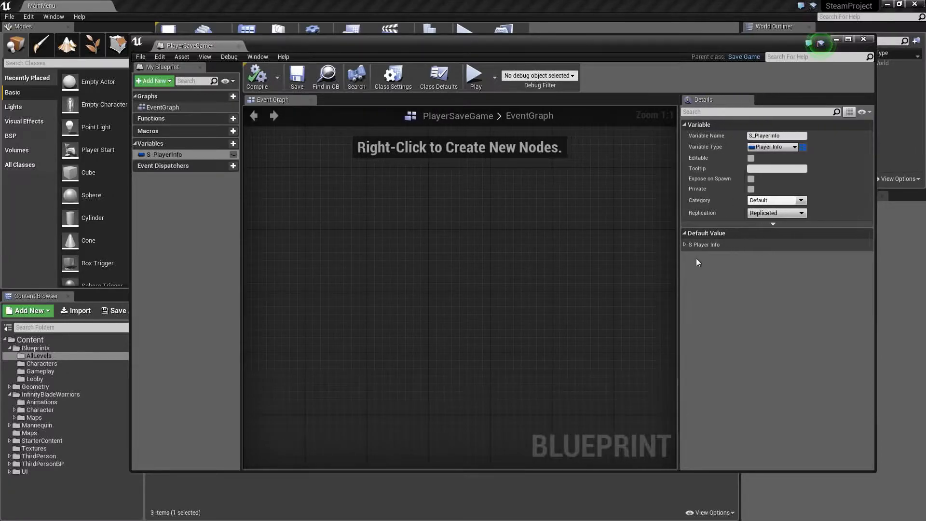
pyautogui.click(684, 245)
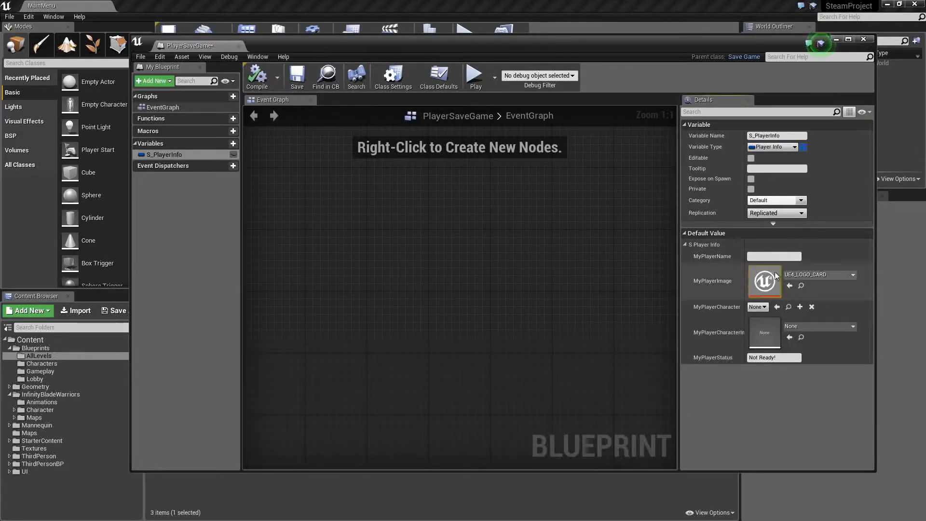
pyautogui.click(685, 244)
pyautogui.hotkey('ctrl', 's')
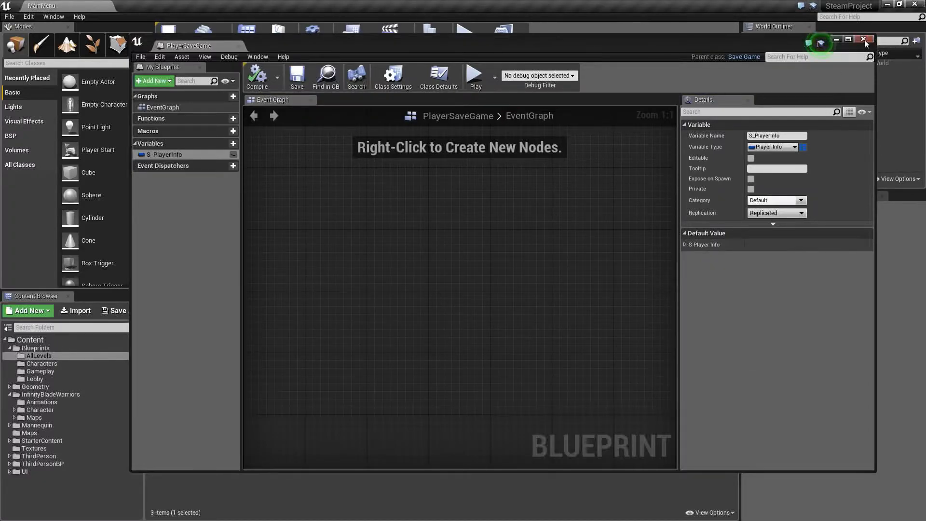
pyautogui.click(864, 39)
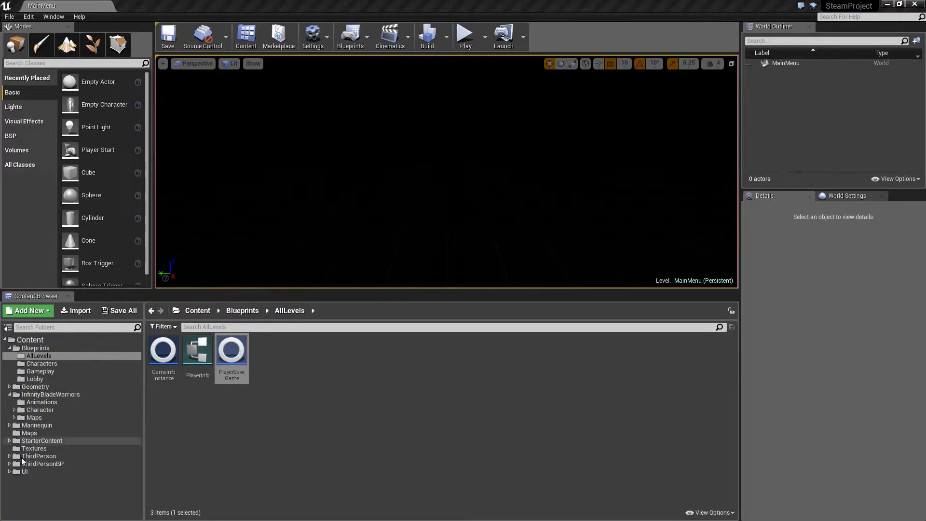
# Step: Open the Arena01 level from the project's main Maps folder
pyautogui.click(39, 410)
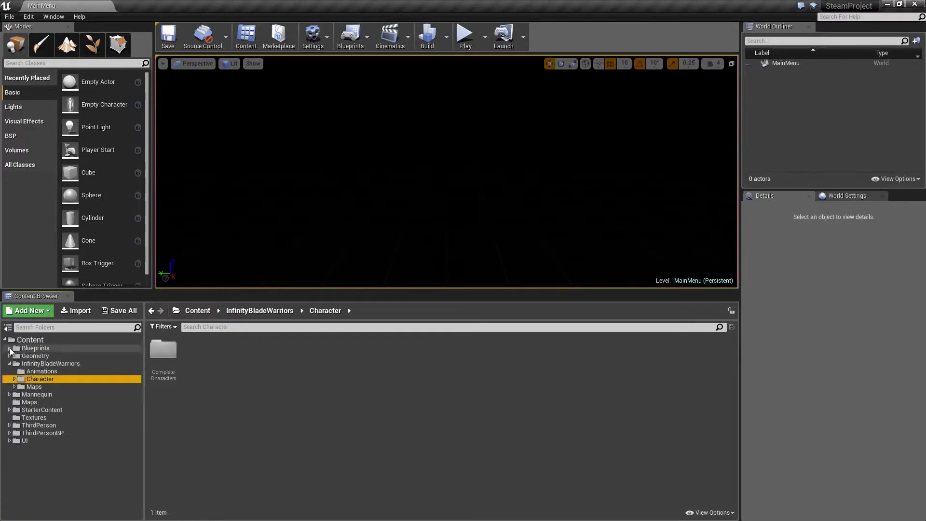
pyautogui.click(42, 388)
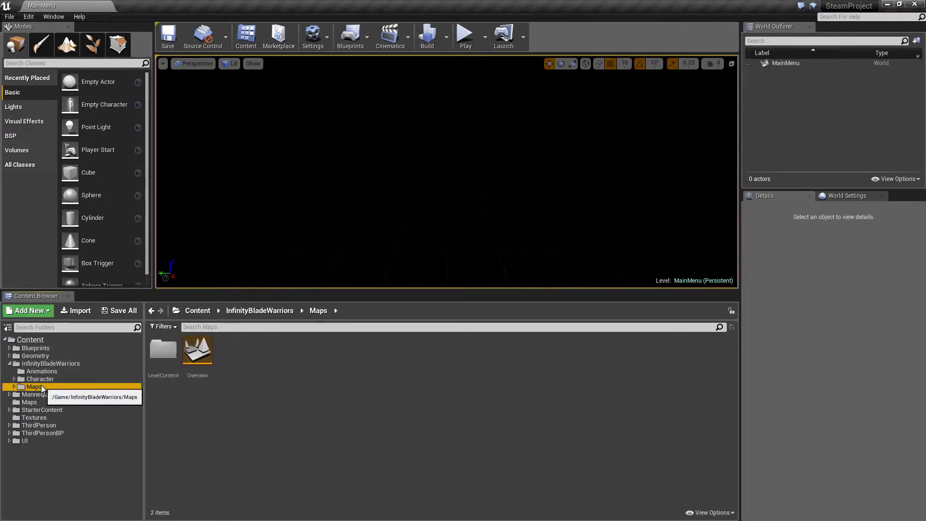
pyautogui.click(10, 364)
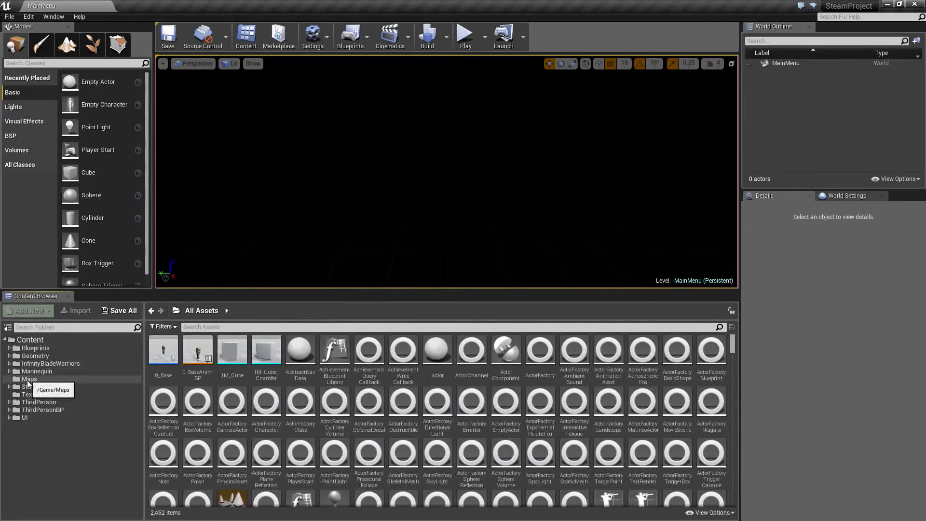
pyautogui.click(24, 378)
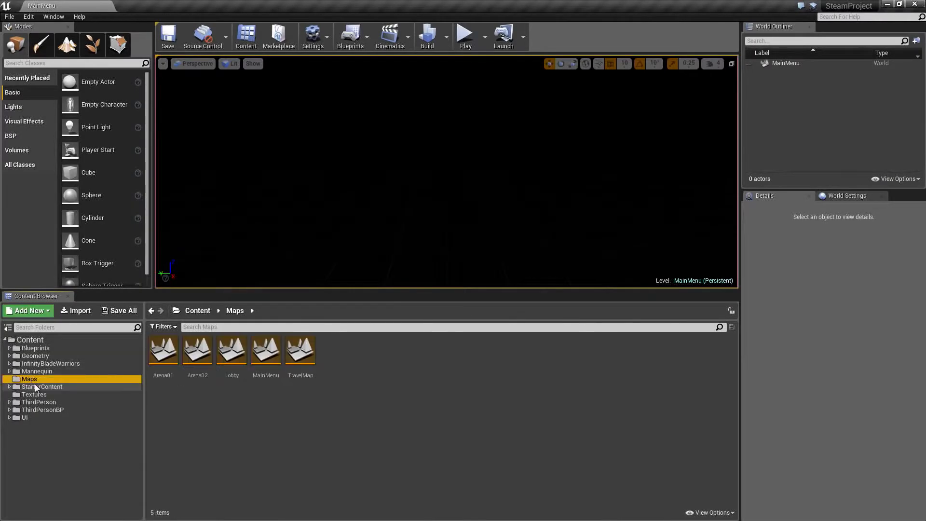
pyautogui.doubleClick(163, 368)
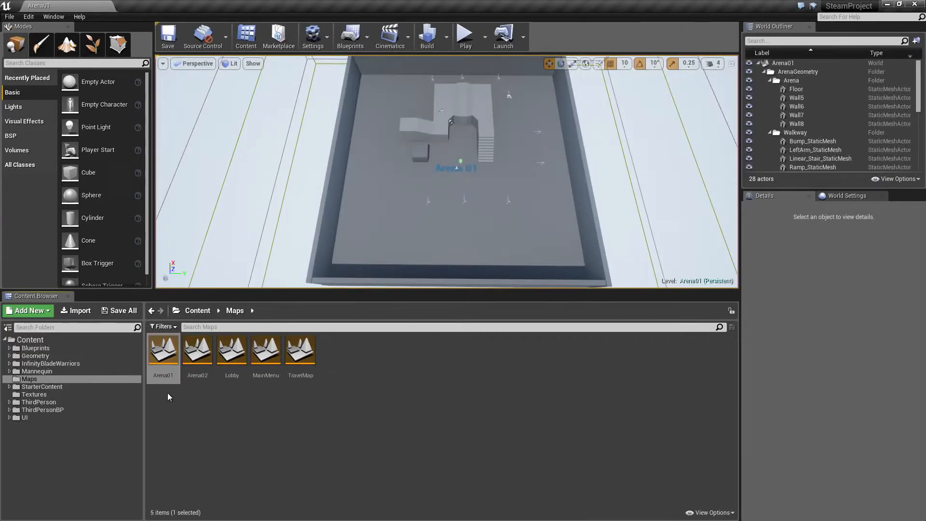
# Step: Set the GameMode Override in Arena01's world settings to GameplayGM
pyautogui.click(845, 198)
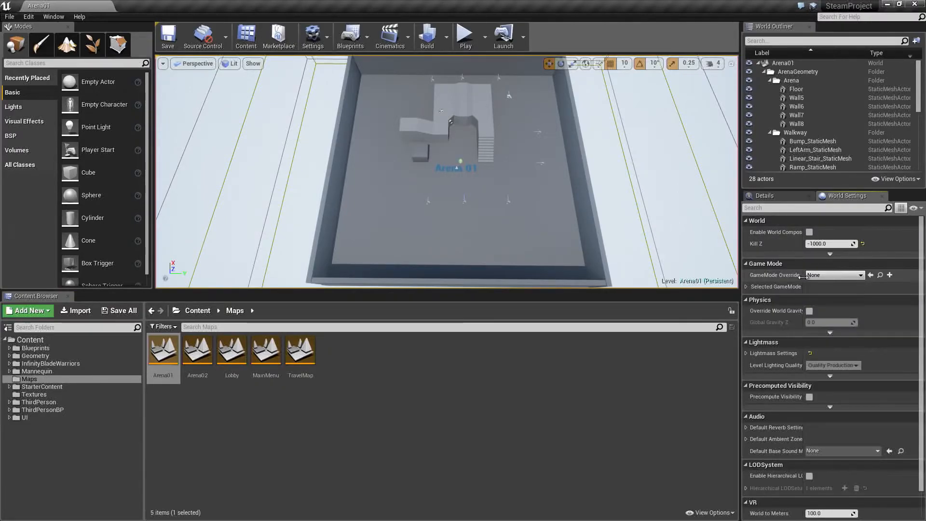
pyautogui.moveTo(802, 276); pyautogui.dragTo(821, 275)
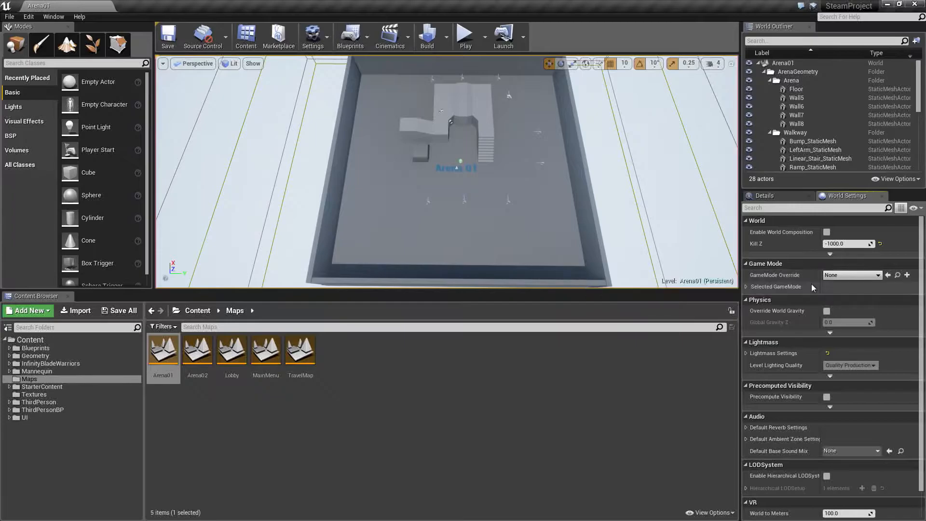
pyautogui.click(839, 277)
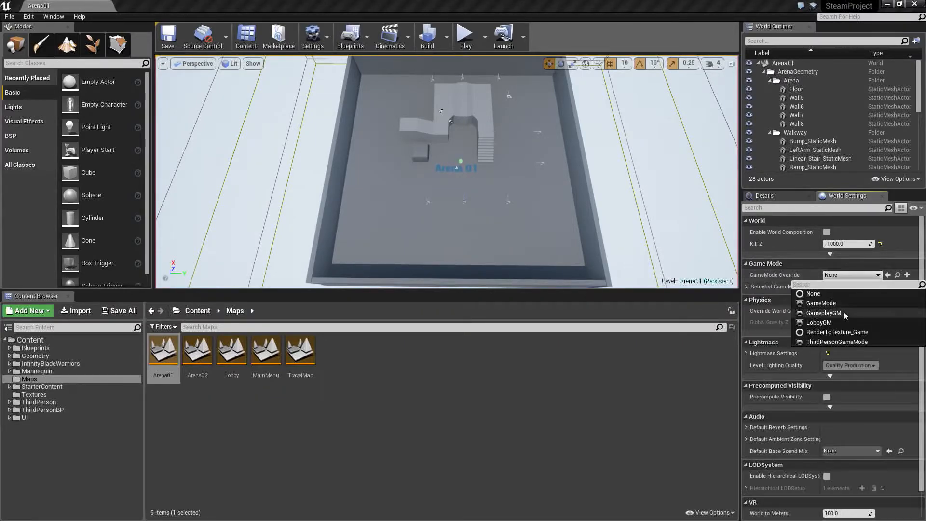
pyautogui.click(824, 312)
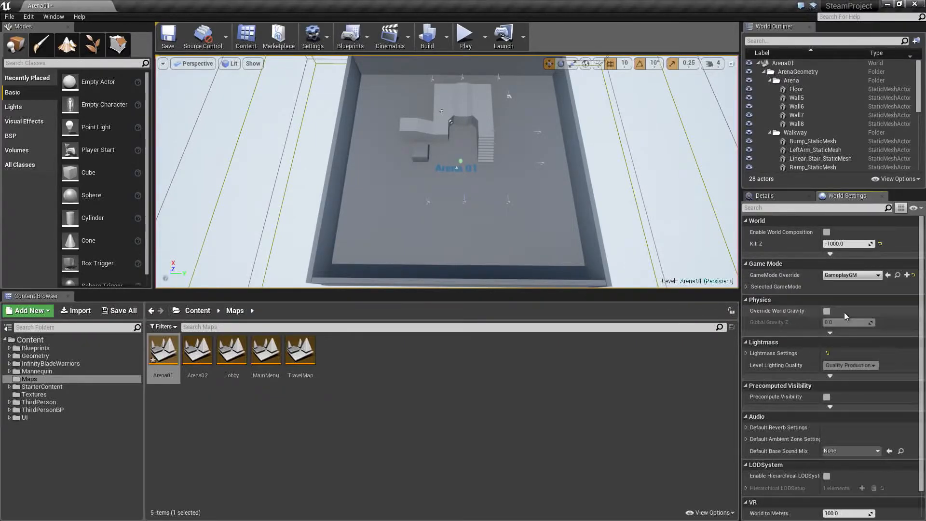
# Step: Set the selected game mode's Player Controller Class to GameplayPC and Default Pawn Class to 0_Base, and save the level
pyautogui.click(746, 287)
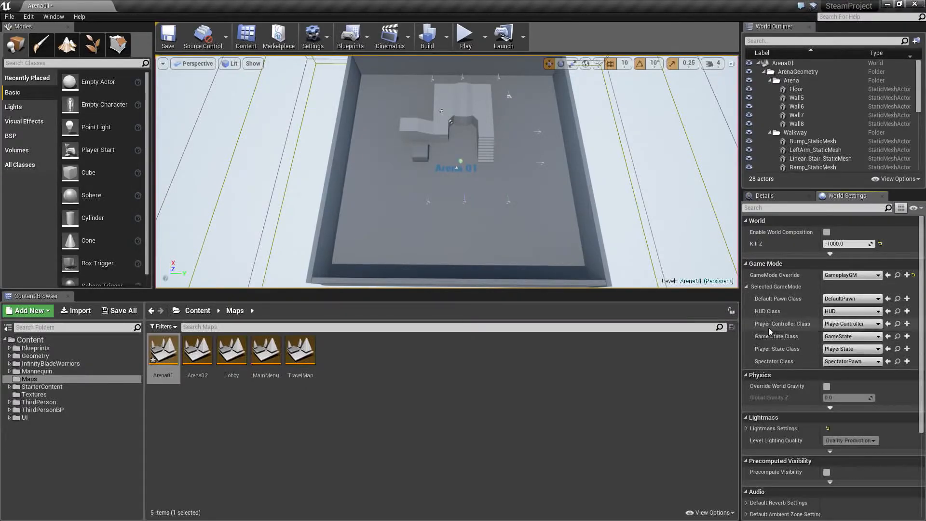
pyautogui.click(851, 324)
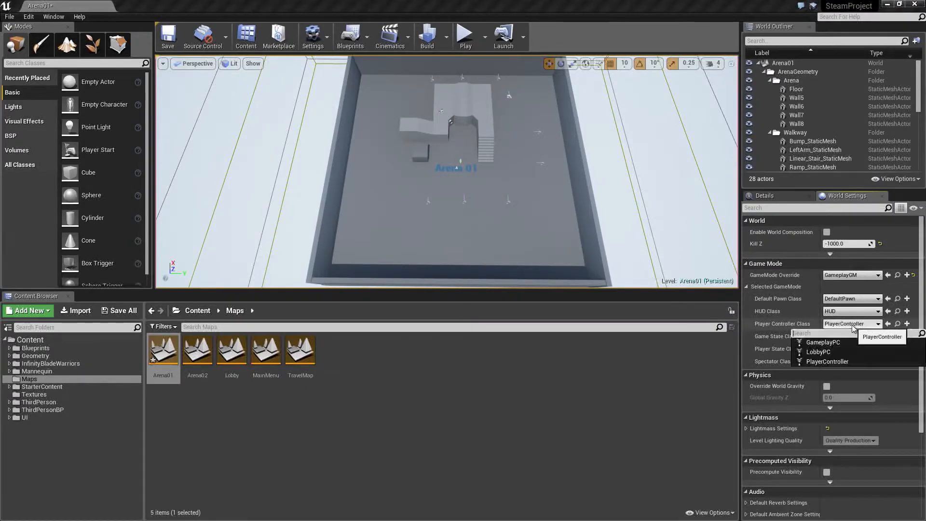
pyautogui.click(832, 346)
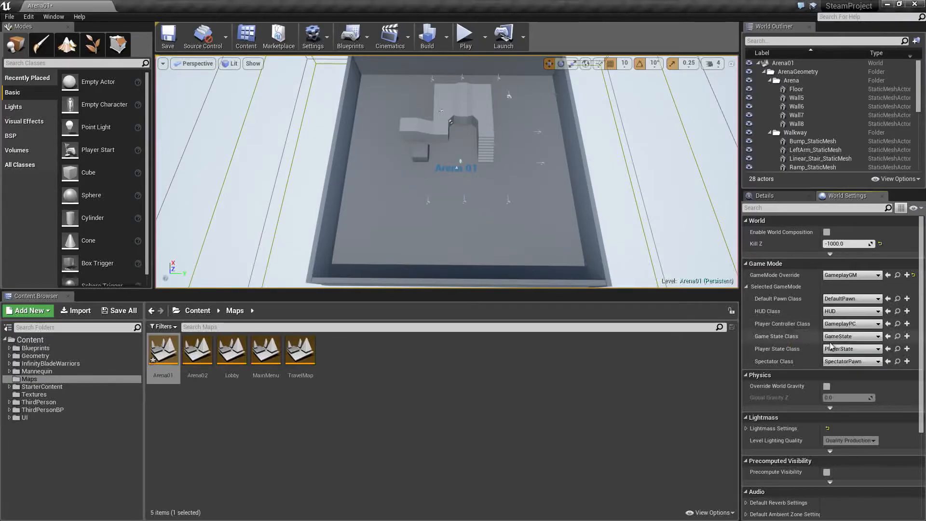
pyautogui.click(847, 298)
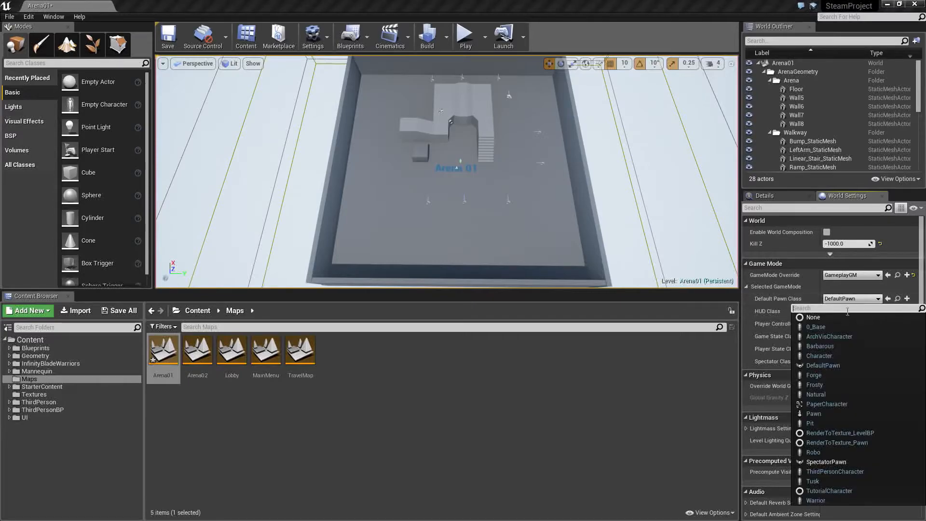
pyautogui.click(837, 327)
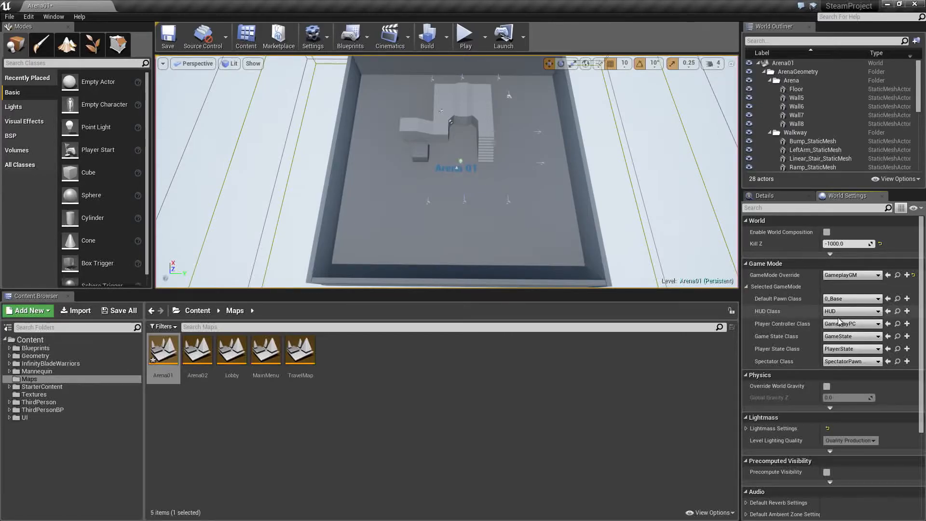
pyautogui.click(168, 38)
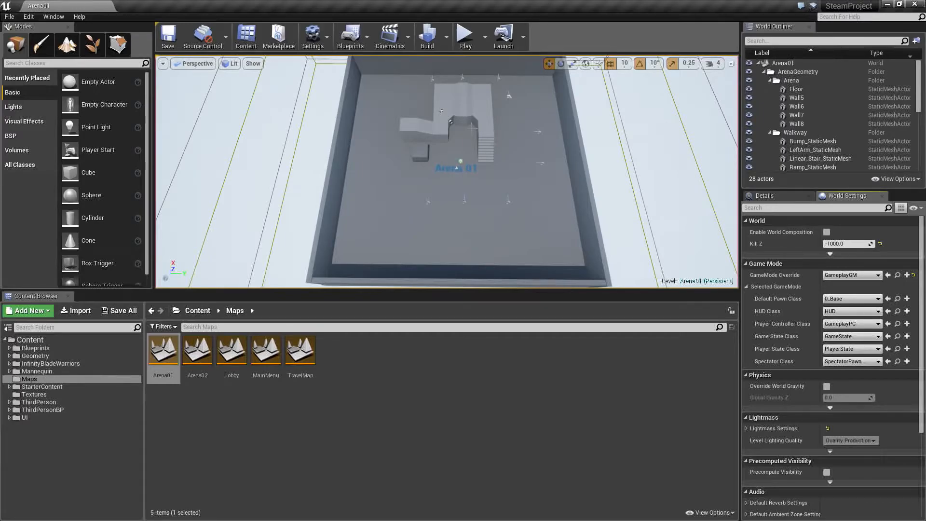
# Step: View the whole Arena01 level from above in game view, with the editor overlays hidden
pyautogui.scroll(-10, 441, 111)
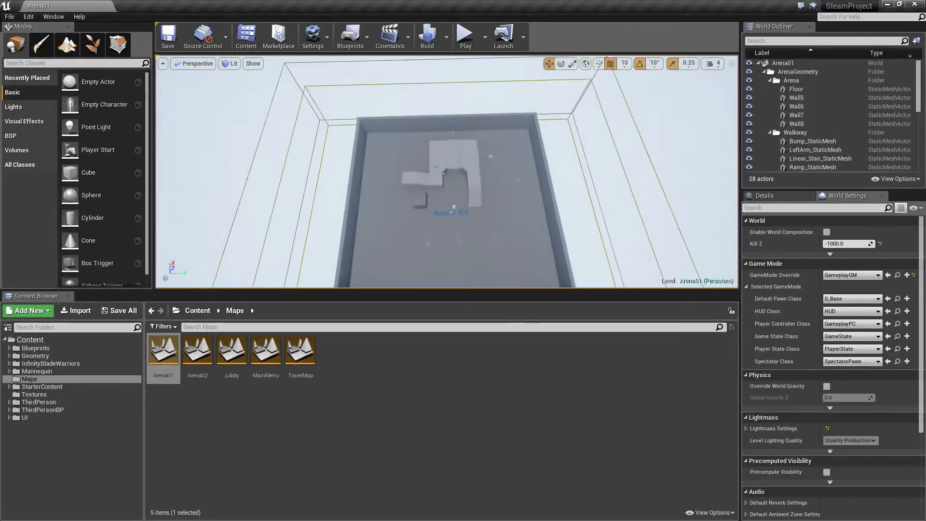
pyautogui.scroll(10, 443, 162)
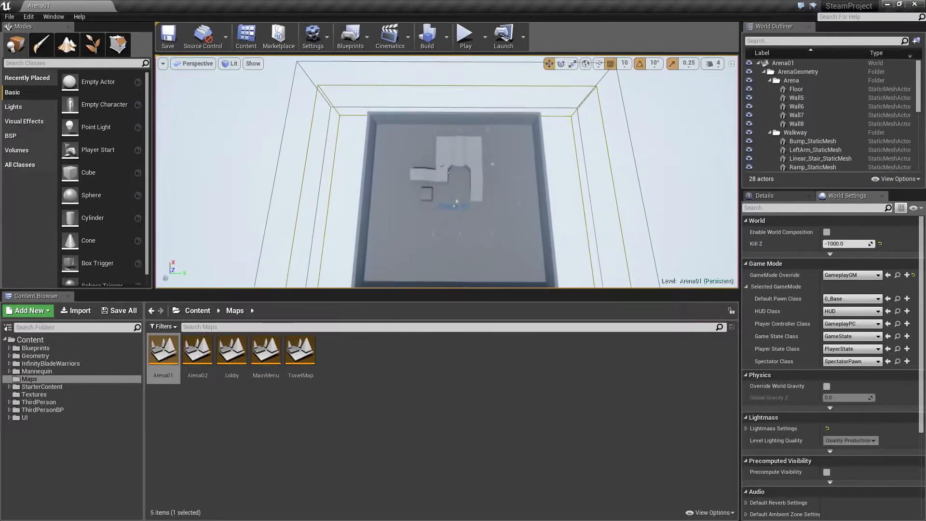
pyautogui.scroll(-5, 443, 162)
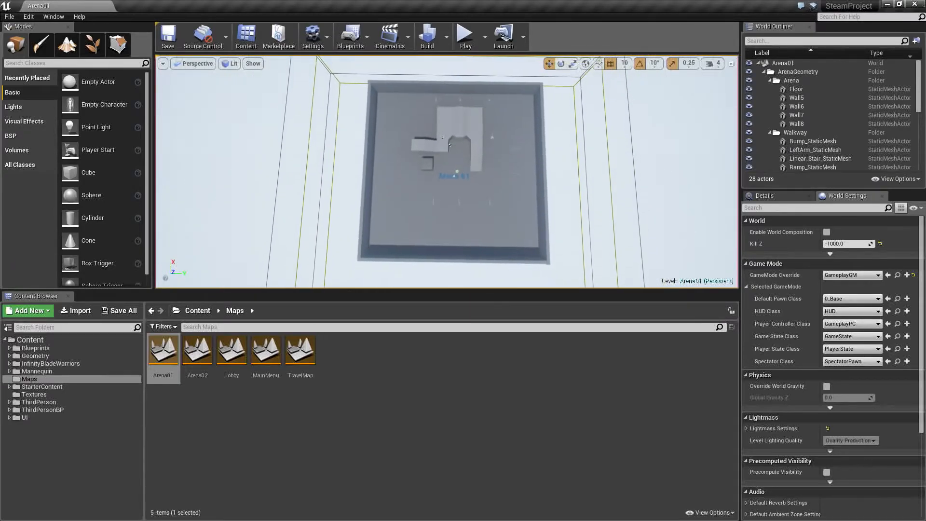
pyautogui.press('g')
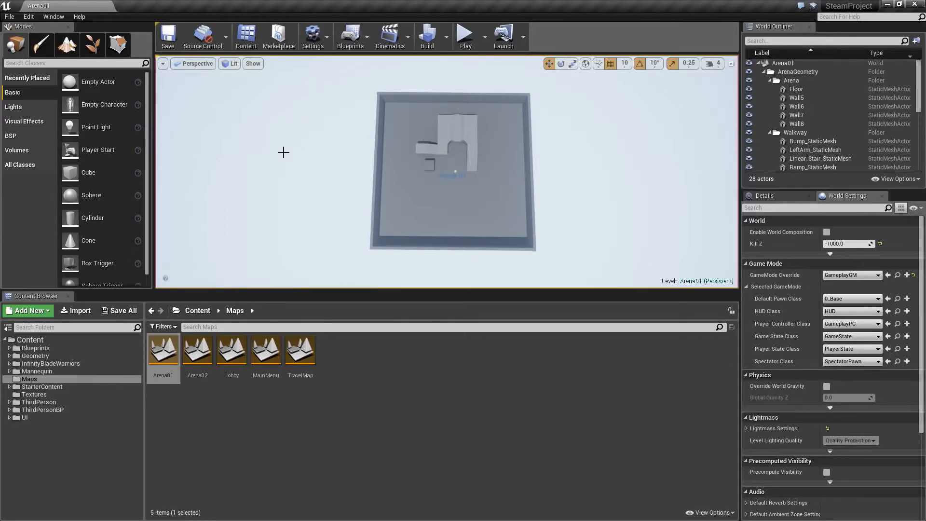
pyautogui.scroll(3, 453, 178)
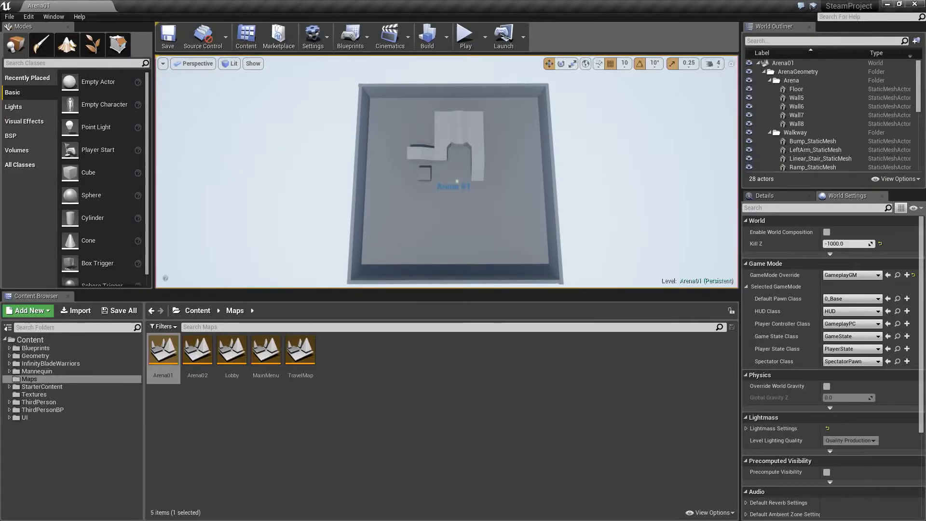
# Step: Switch to Paint, paste the editor screenshot and select the area around the Arena01 level, about 476 × 438 px
pyautogui.hotkey('alt', 'Tab')
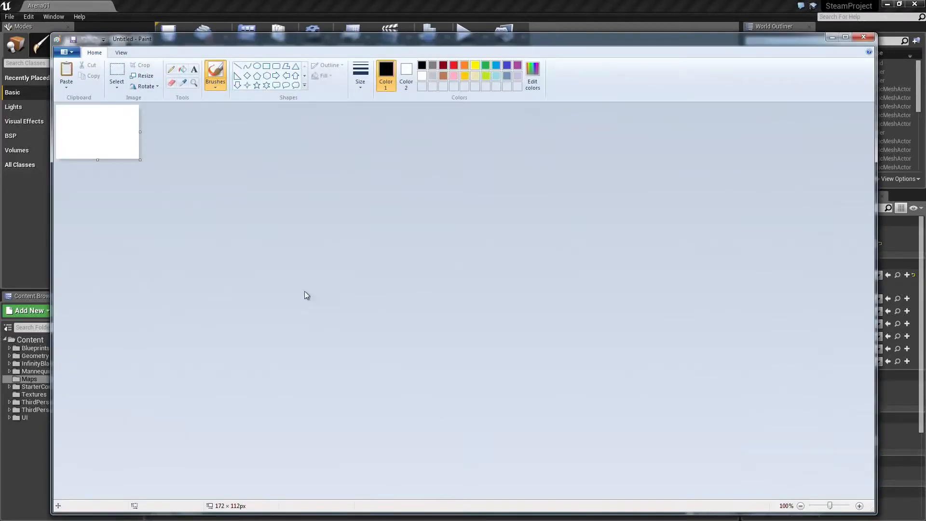
pyautogui.click(120, 77)
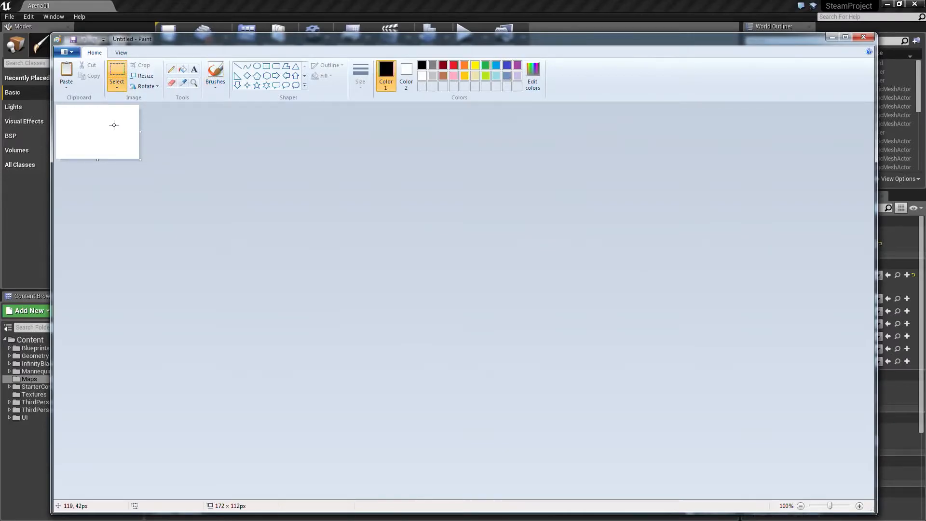
pyautogui.hotkey('ctrl', 'v')
pyautogui.click(221, 157)
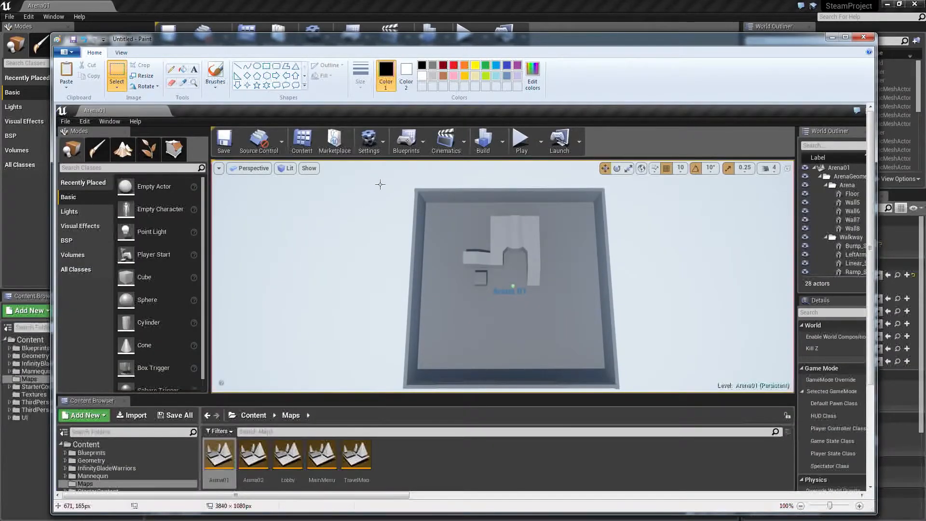
pyautogui.moveTo(408, 185); pyautogui.dragTo(603, 359)
pyautogui.moveTo(622, 401); pyautogui.dragTo(624, 392)
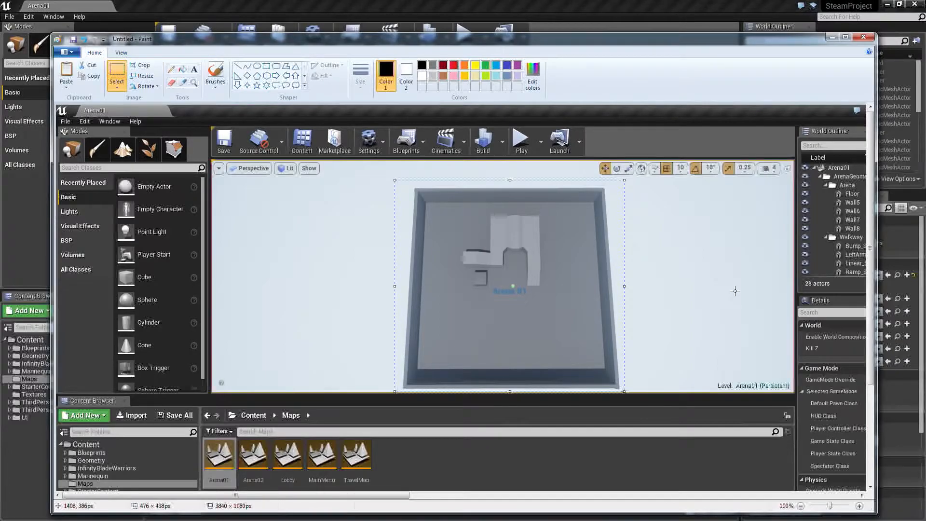
# Step: Start a new picture without saving the full screenshot, and paste the copied Arena01 crop into it
pyautogui.hotkey('alt', 'F4')
pyautogui.click(482, 280)
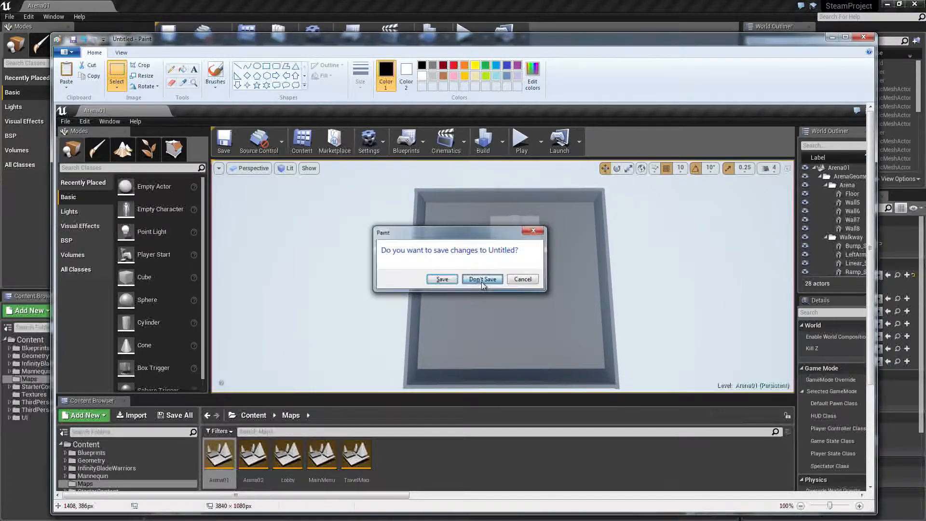
pyautogui.hotkey('ctrl', 'v')
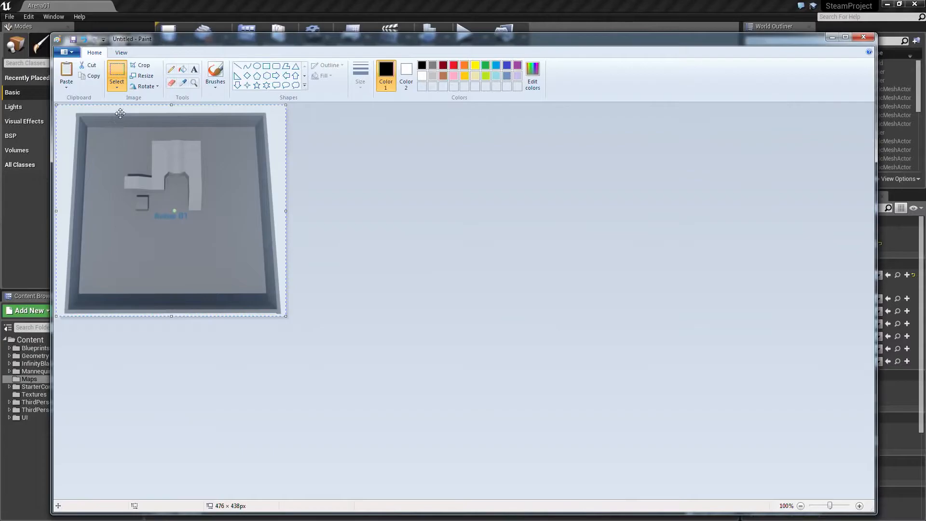
# Step: Begin saving the crop as a PNG, creating a folder named Thumbs on the desktop and opening it as the destination
pyautogui.click(67, 51)
pyautogui.moveTo(107, 132)
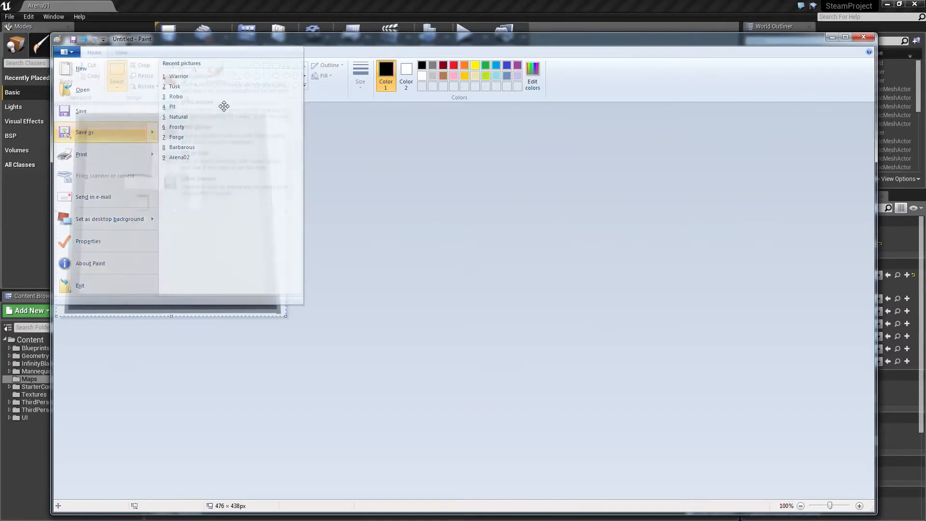
pyautogui.click(74, 53)
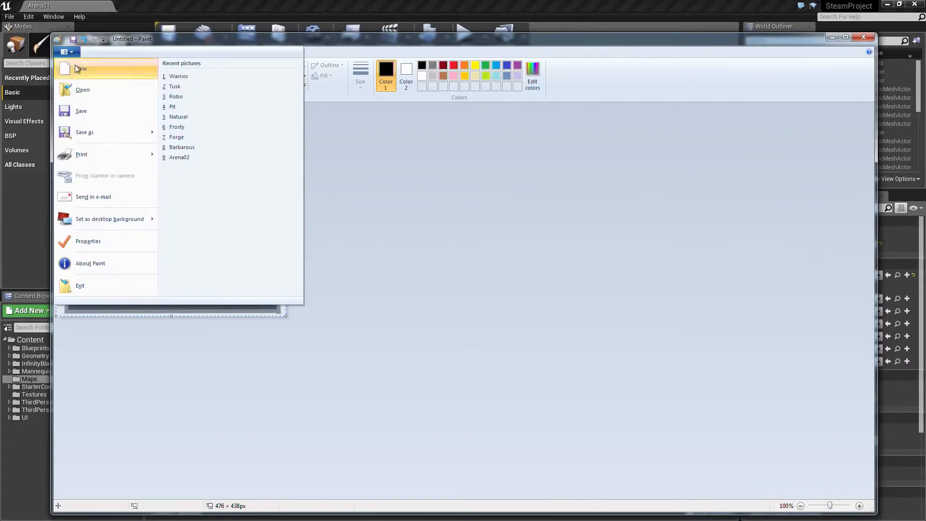
pyautogui.click(120, 132)
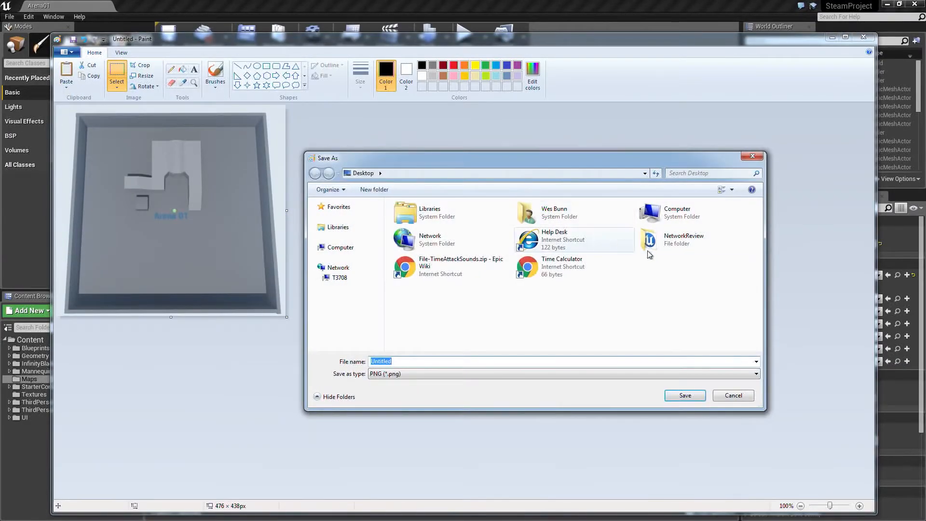
pyautogui.rightClick(645, 283)
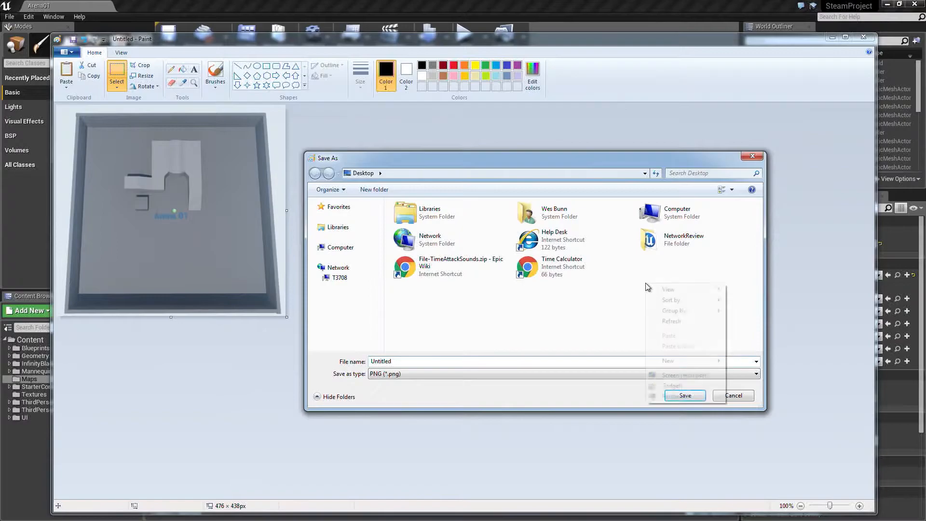
pyautogui.moveTo(687, 361)
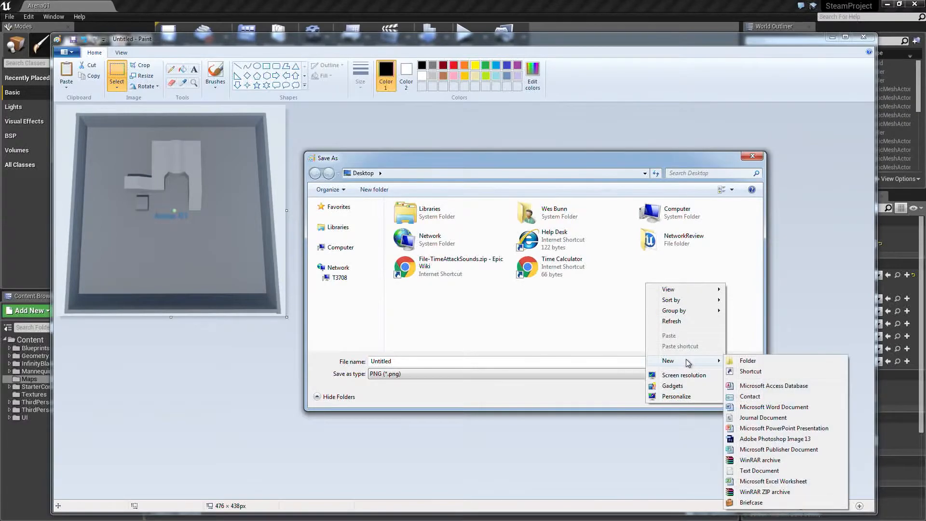
pyautogui.click(734, 363)
pyautogui.write('Thumbs')
pyautogui.press('Return')
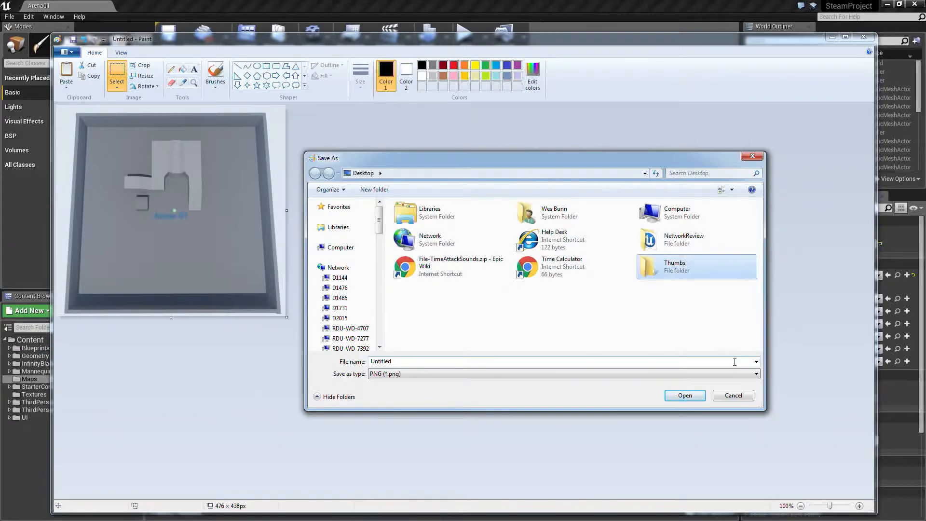
pyautogui.doubleClick(670, 277)
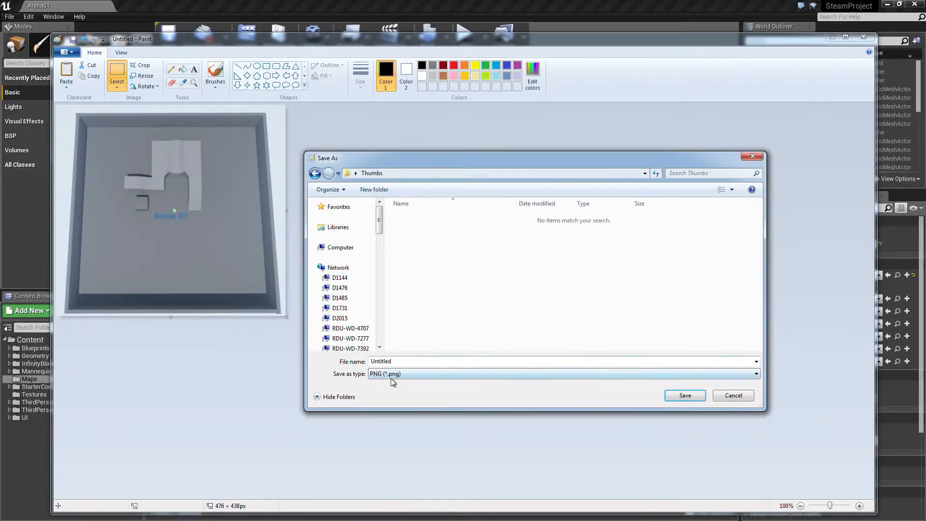
# Step: Save the crop as Arena01 in the Thumbs folder and close Paint
pyautogui.click(447, 361)
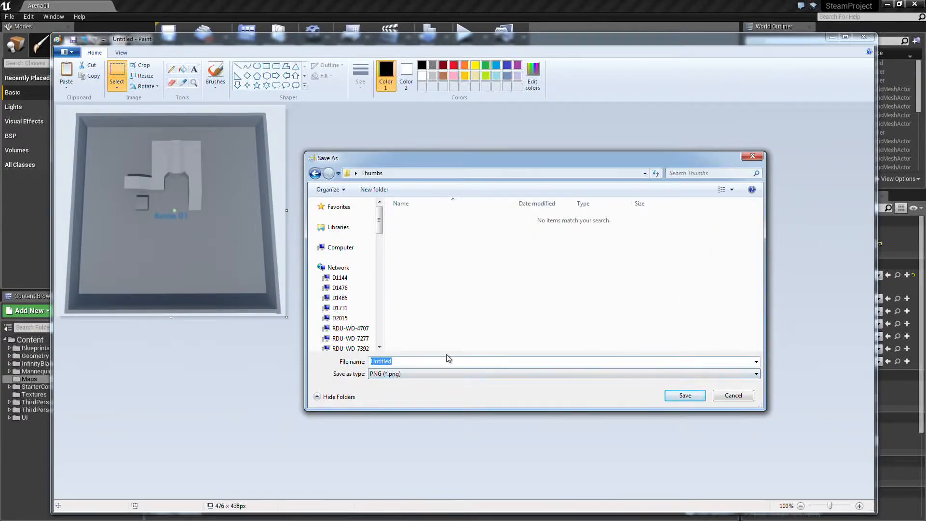
pyautogui.write('Arena01')
pyautogui.press('Return')
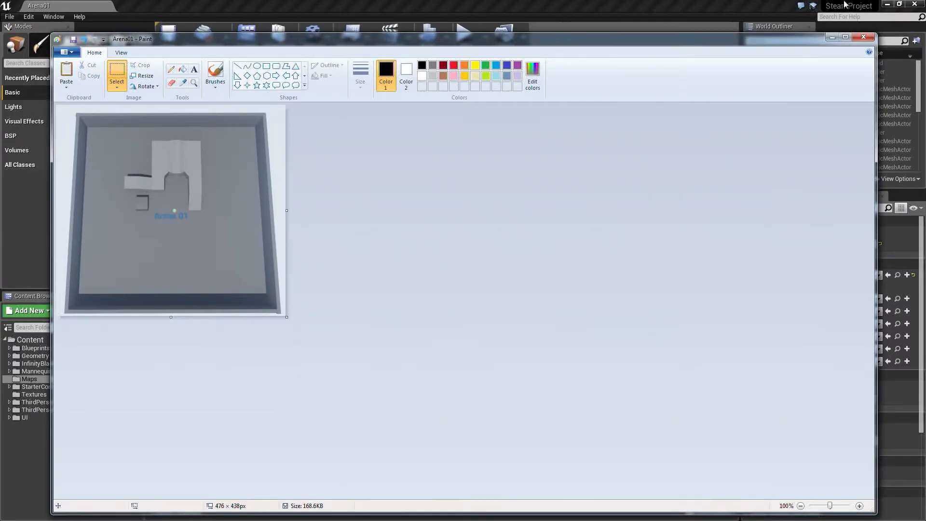
pyautogui.click(863, 37)
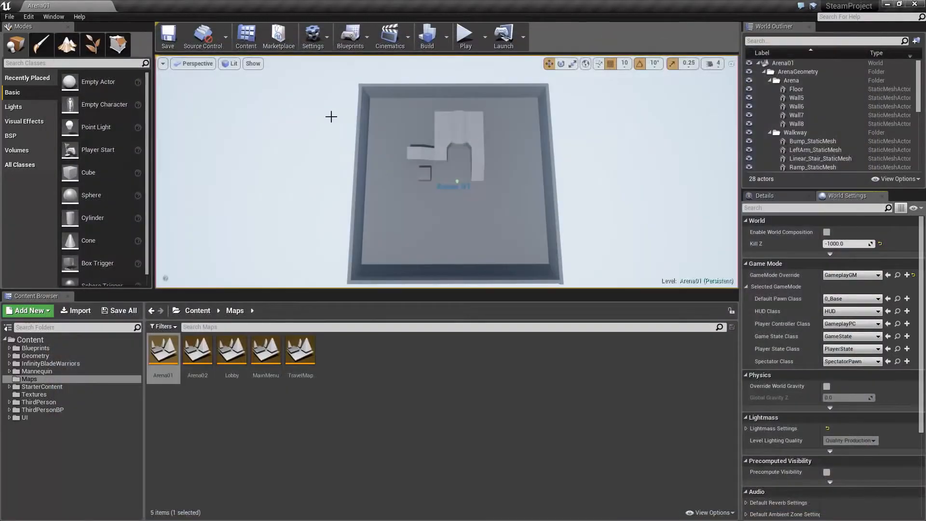
# Step: Open the Arena02 level from the Maps folder, saving the modified GameplayGM blueprint
pyautogui.click(199, 357)
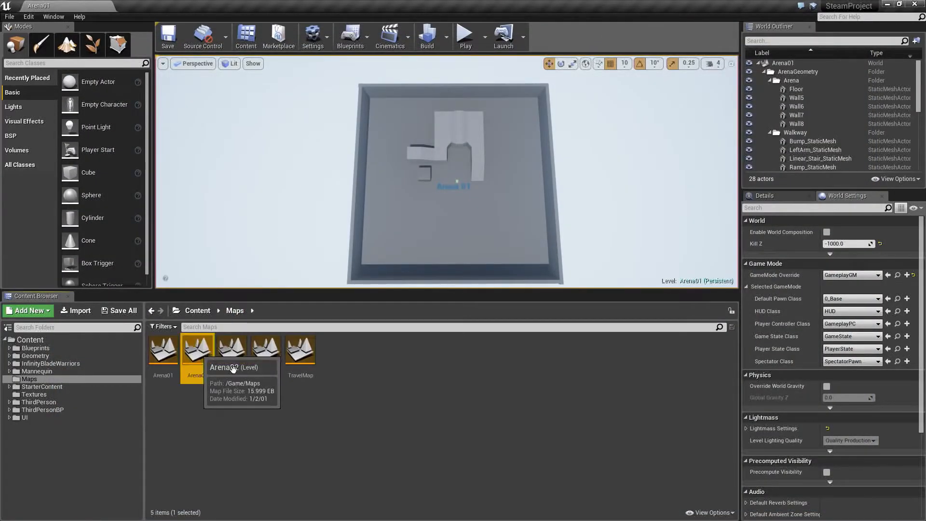
pyautogui.doubleClick(201, 364)
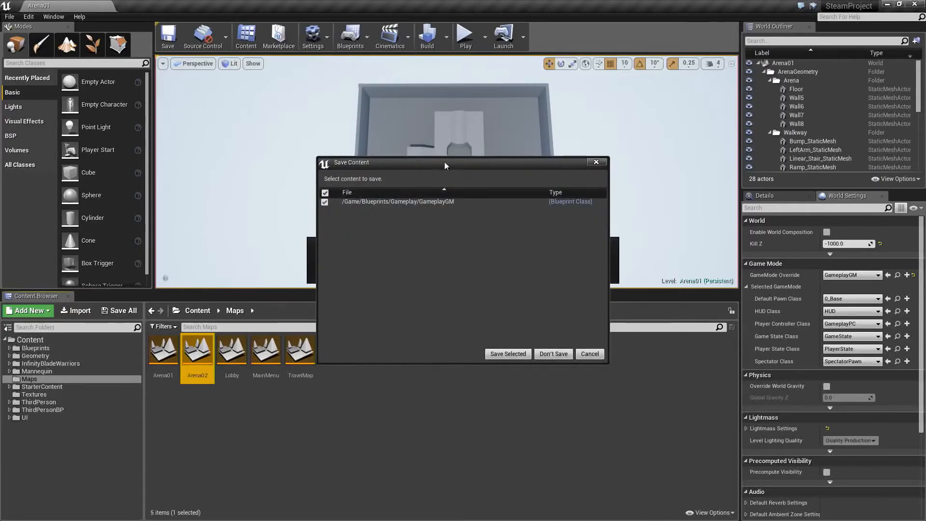
pyautogui.click(511, 354)
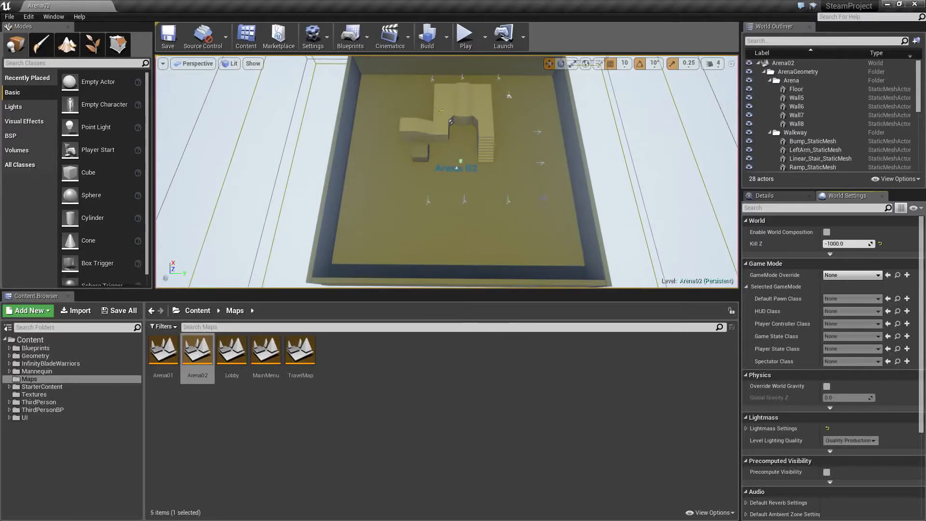
# Step: Set the GameMode Override in Arena02's world settings to GameplayGM and save the level
pyautogui.click(852, 276)
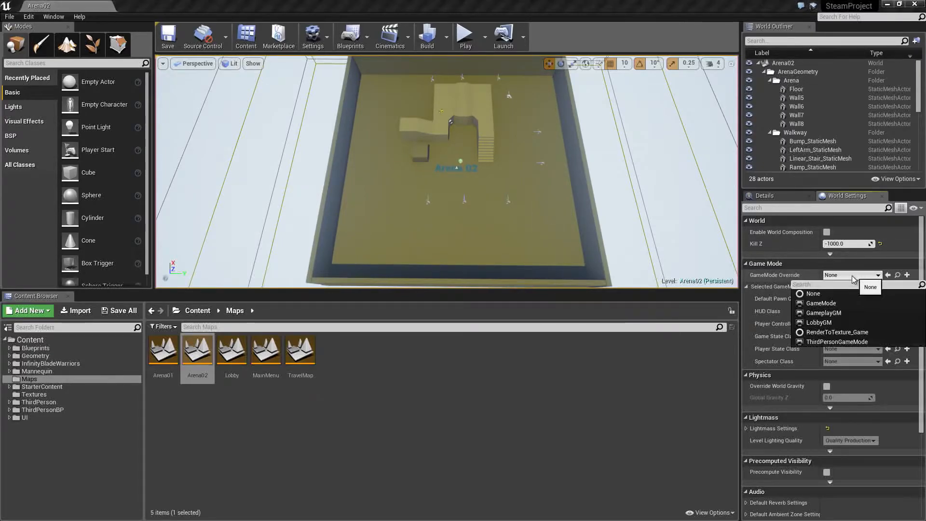
pyautogui.click(844, 312)
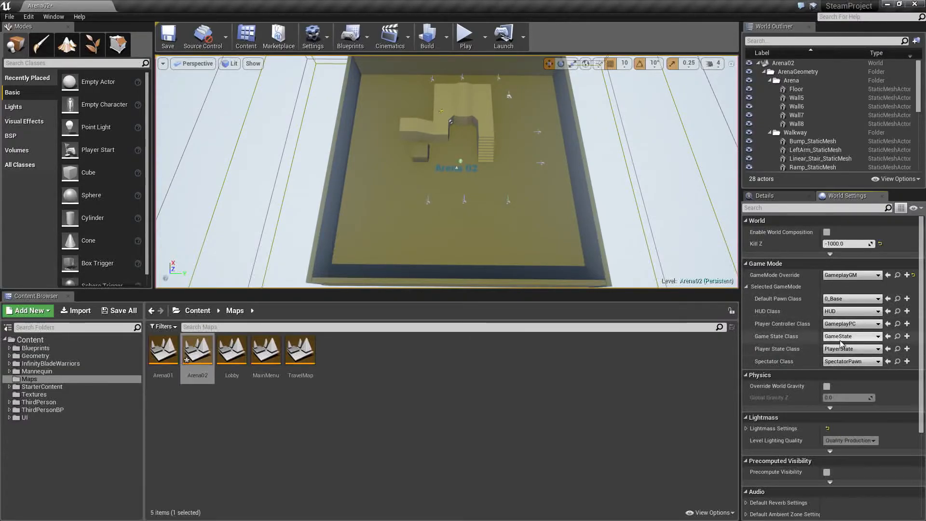
pyautogui.click(168, 36)
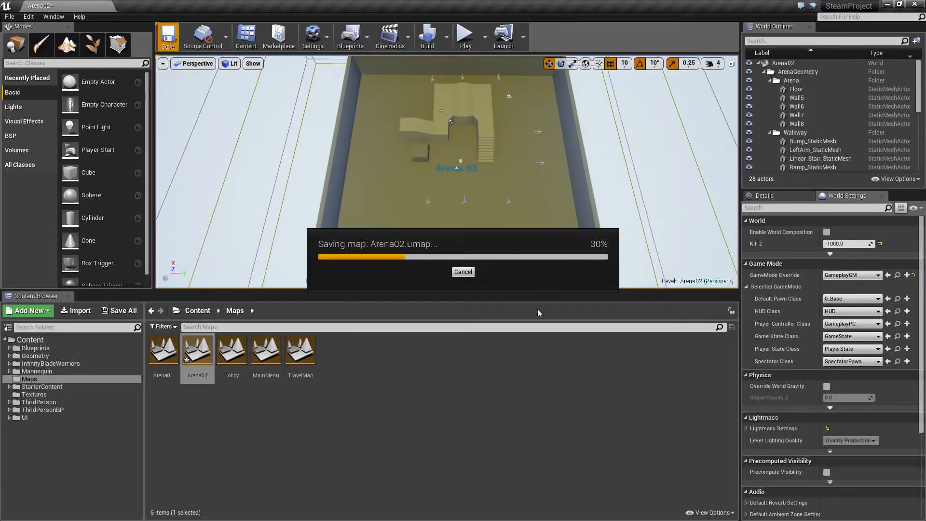
# Step: Frame the whole Arena02 level from above in game view, with the editor overlays hidden
pyautogui.scroll(-5, 447, 172)
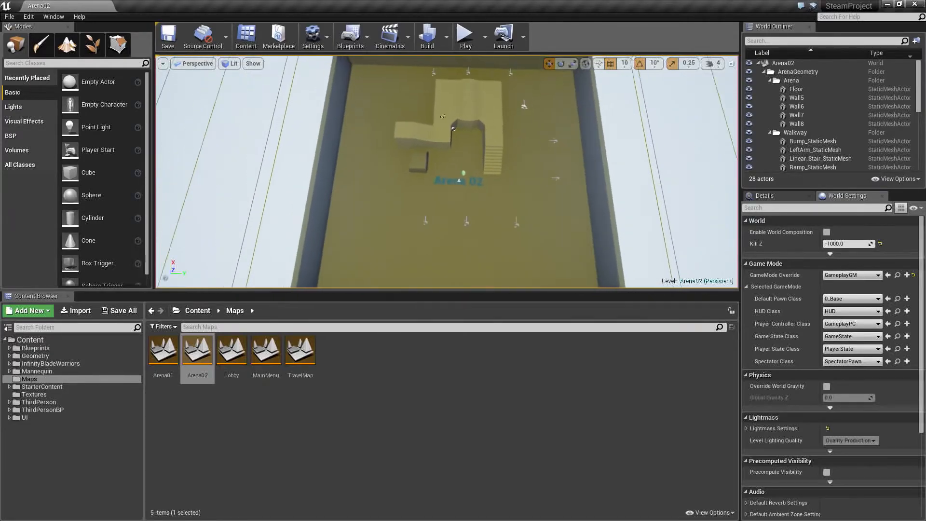
pyautogui.press('w')
pyautogui.moveTo(447, 172); pyautogui.dragTo(450, 175, button='right')
pyautogui.press('g')
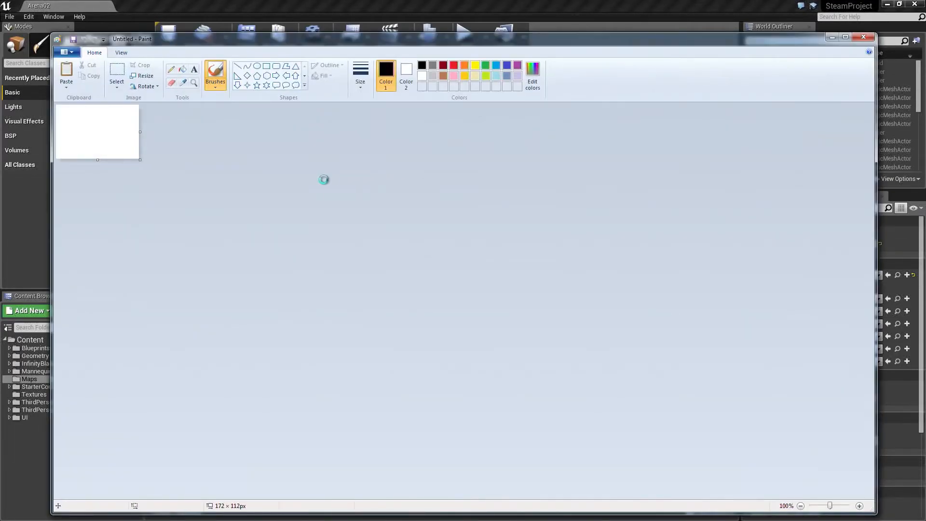
# Step: Paste the Arena02 screenshot into Paint and select the area around the level, about 488 × 423 px
pyautogui.hotkey('ctrl', 'v')
pyautogui.moveTo(401, 184); pyautogui.dragTo(480, 243)
pyautogui.moveTo(605, 361); pyautogui.dragTo(610, 365)
pyautogui.moveTo(389, 184)
pyautogui.mouseDown()
pyautogui.moveTo(560, 314)
pyautogui.moveTo(624, 388)
pyautogui.mouseUp()
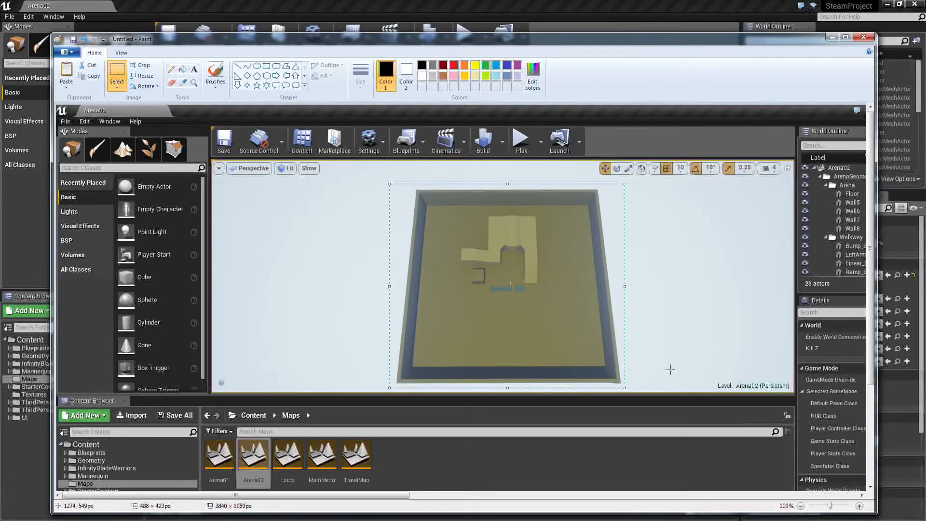
# Step: Start a new picture without saving the screenshot, and paste the copied Arena02 crop into it
pyautogui.hotkey('ctrl', 'n')
pyautogui.click(485, 280)
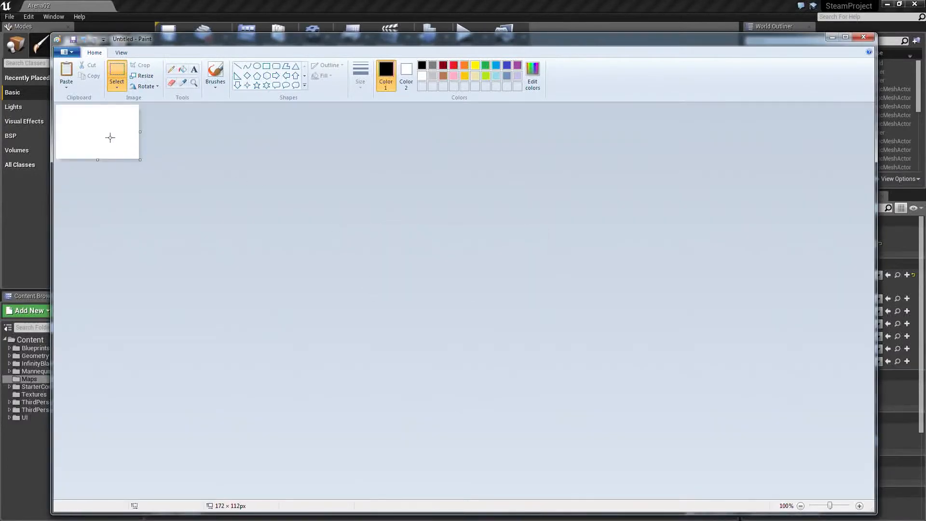
pyautogui.hotkey('ctrl', 'v')
# Step: Save the crop as Arena02 in the Thumbs folder and close Paint
pyautogui.click(72, 51)
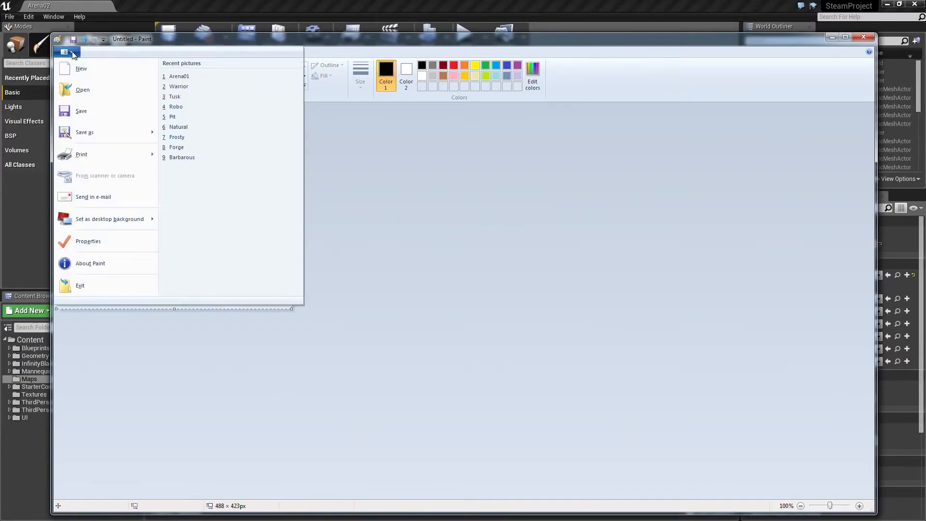
pyautogui.click(106, 128)
pyautogui.click(419, 241)
pyautogui.press('BackSpace')
pyautogui.write('2')
pyautogui.press('Return')
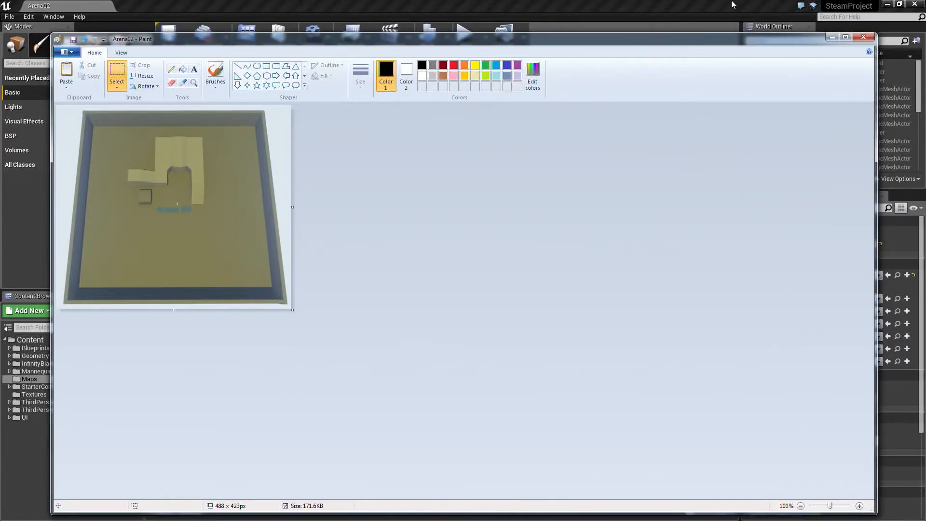
pyautogui.click(863, 37)
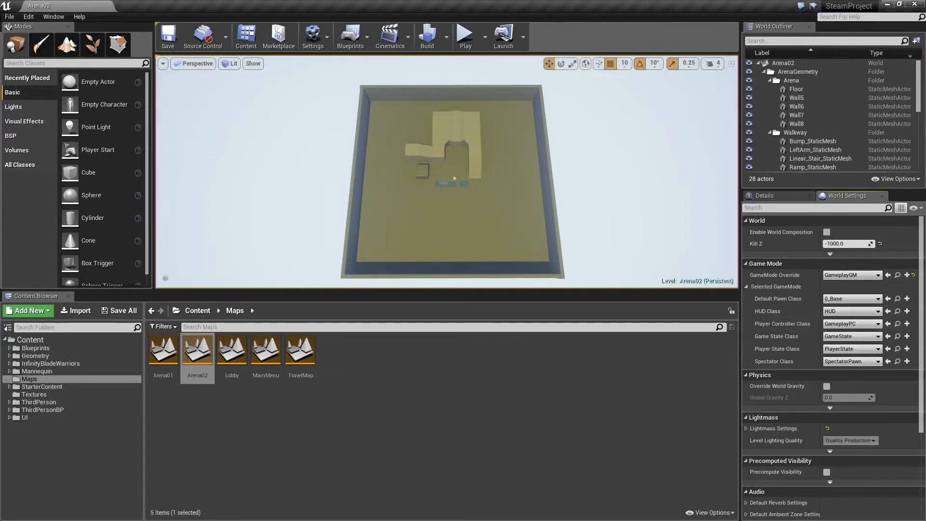
# Step: Reopen the Arena01 level and bring the camera down to an empty stretch of floor in front of a wall
pyautogui.doubleClick(162, 359)
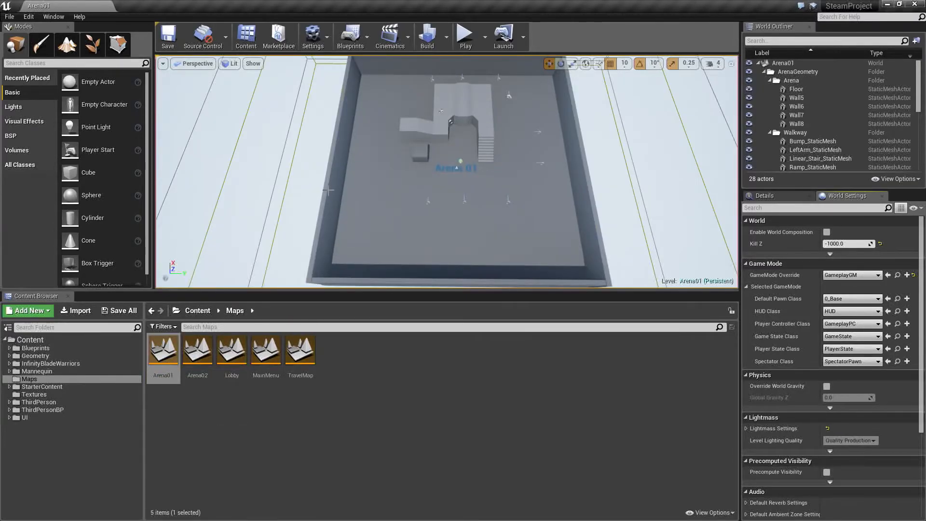
pyautogui.moveTo(456, 160); pyautogui.dragTo(604, 90, button='right')
pyautogui.press('w')
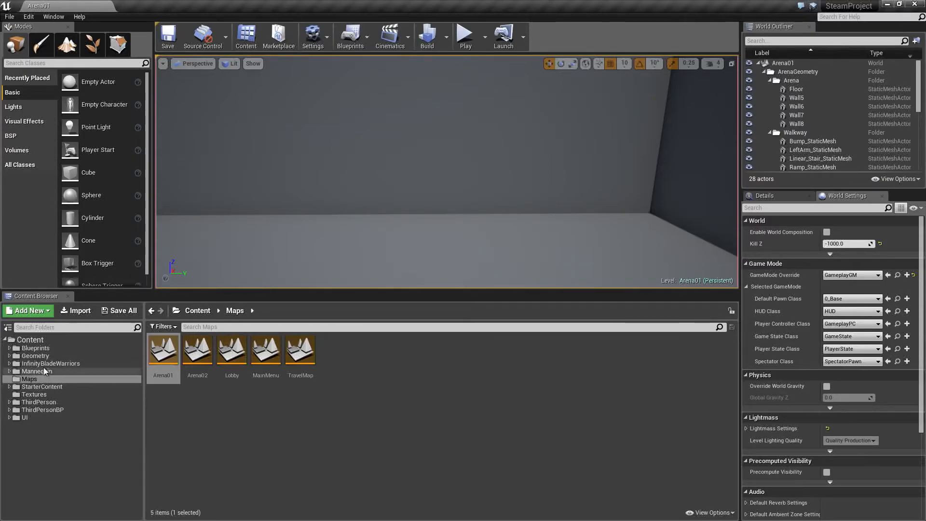
# Step: Place the Barbarous character from the Blueprints Characters folder on the Arena01 floor in front of the wall
pyautogui.click(40, 348)
pyautogui.doubleClick(198, 350)
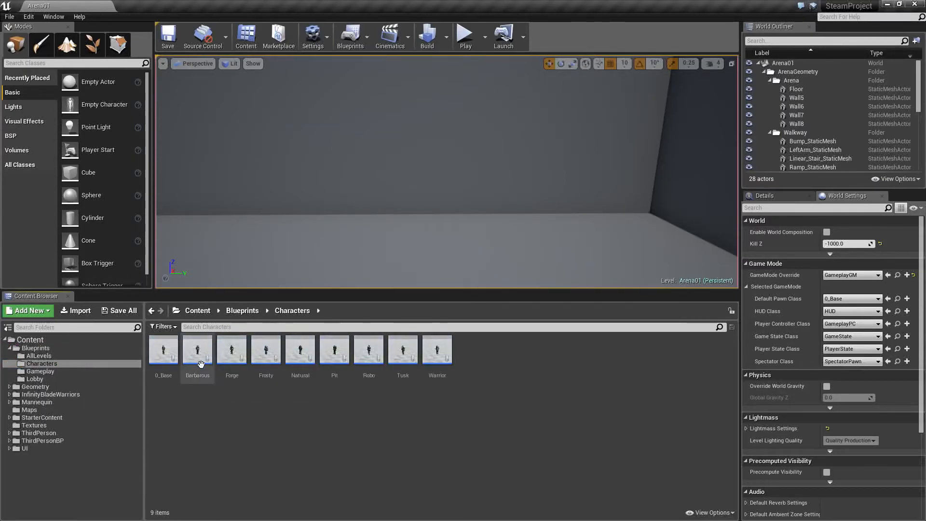
pyautogui.moveTo(197, 350); pyautogui.dragTo(404, 243)
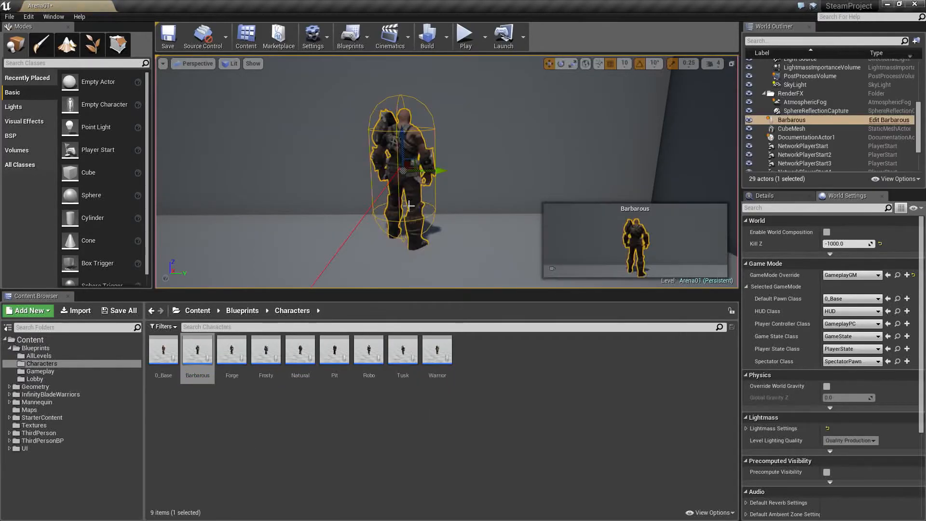
# Step: Rotate the Barbarous character to face the camera and frame its upper body up close
pyautogui.press('r')
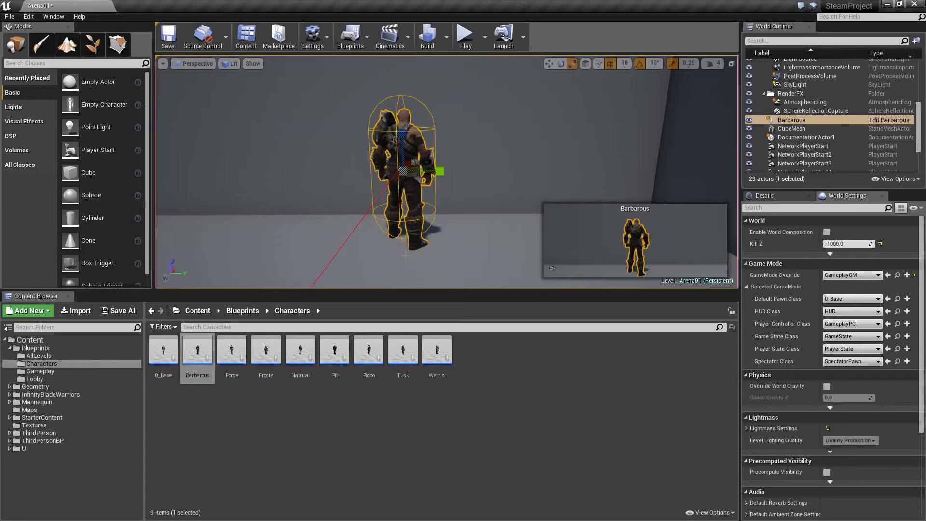
pyautogui.press('e')
pyautogui.moveTo(422, 183); pyautogui.dragTo(521, 182)
pyautogui.moveTo(425, 182); pyautogui.dragTo(416, 166, button='right')
pyautogui.press('w')
pyautogui.press('a')
pyautogui.press('d')
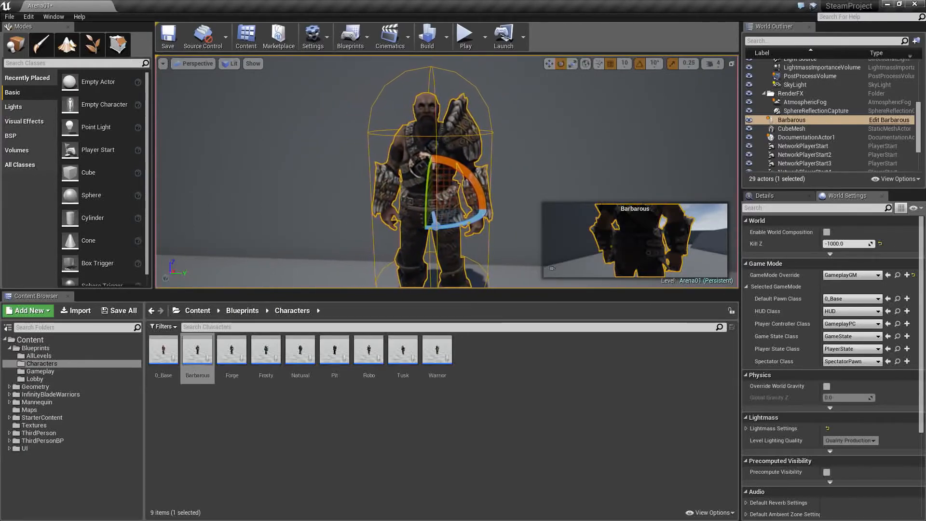
# Step: Deselect the Barbarous character, hide the viewport overlays, and paste a screenshot of it into a blank Paint picture
pyautogui.click(507, 164)
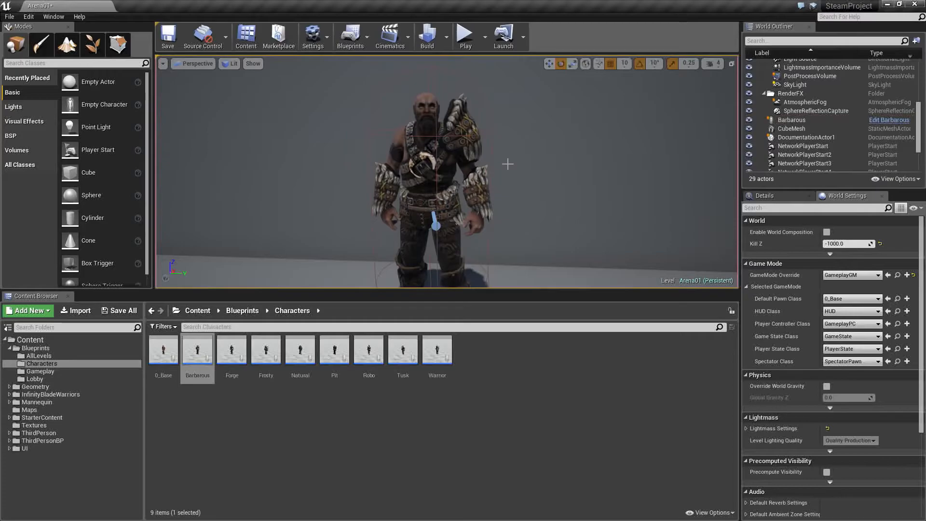
pyautogui.press('g')
pyautogui.moveTo(507, 164)
pyautogui.mouseDown(button='right')
pyautogui.moveTo(507, 155)
pyautogui.moveTo(507, 164)
pyautogui.mouseUp(button='right')
pyautogui.press('w')
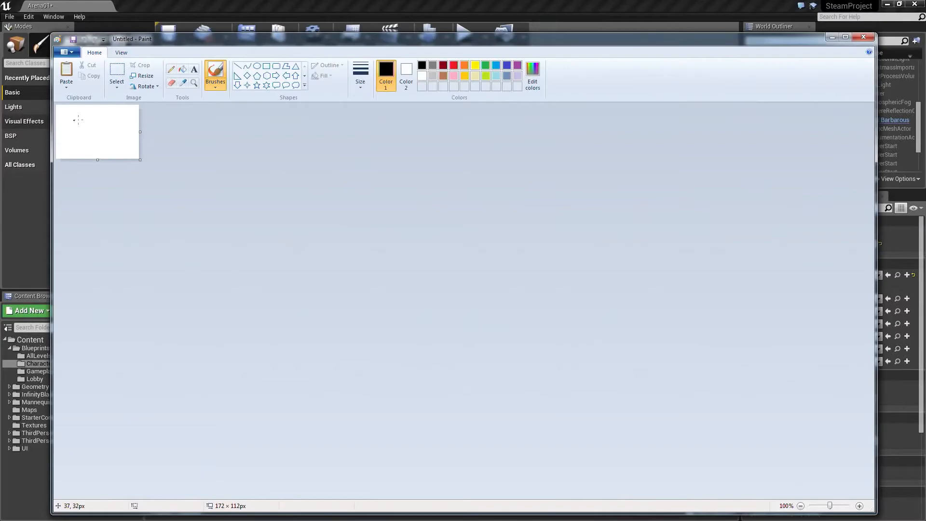
pyautogui.click(78, 120)
pyautogui.hotkey('ctrl', 'v')
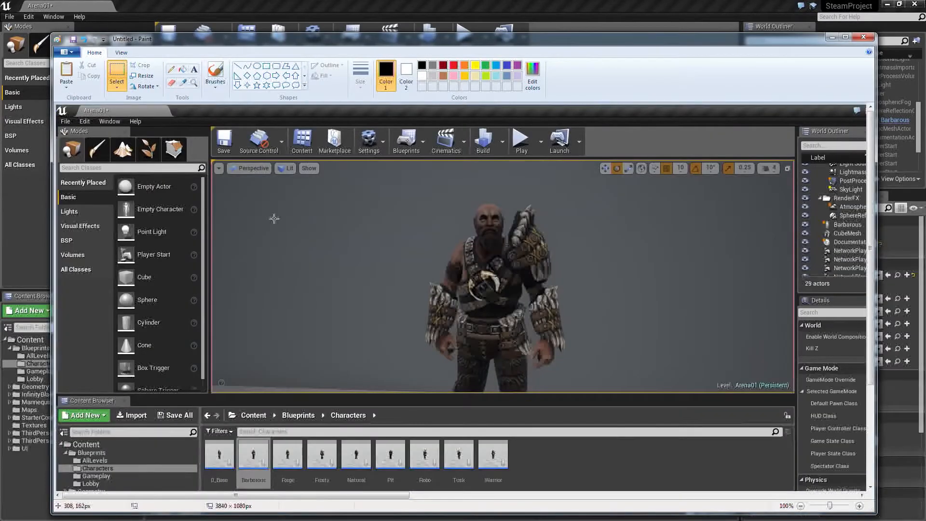
# Step: Copy an area of about 333 x 361 px around Barbarous's upper body and paste it into a new picture, discarding the full screenshot
pyautogui.moveTo(404, 200)
pyautogui.mouseDown()
pyautogui.moveTo(459, 203)
pyautogui.moveTo(557, 258)
pyautogui.moveTo(575, 385)
pyautogui.mouseUp()
pyautogui.moveTo(413, 201)
pyautogui.mouseDown()
pyautogui.moveTo(452, 213)
pyautogui.moveTo(571, 339)
pyautogui.moveTo(574, 375)
pyautogui.mouseUp()
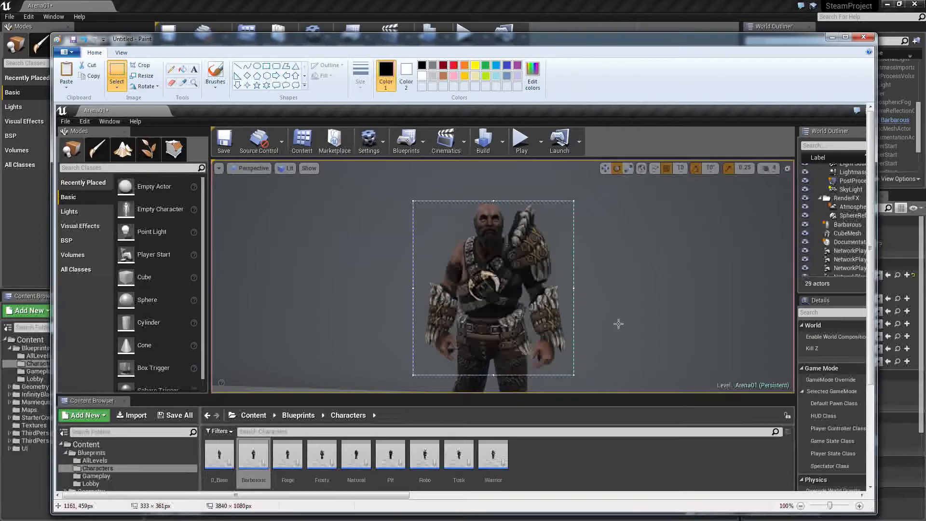
pyautogui.hotkey('alt', 'F4')
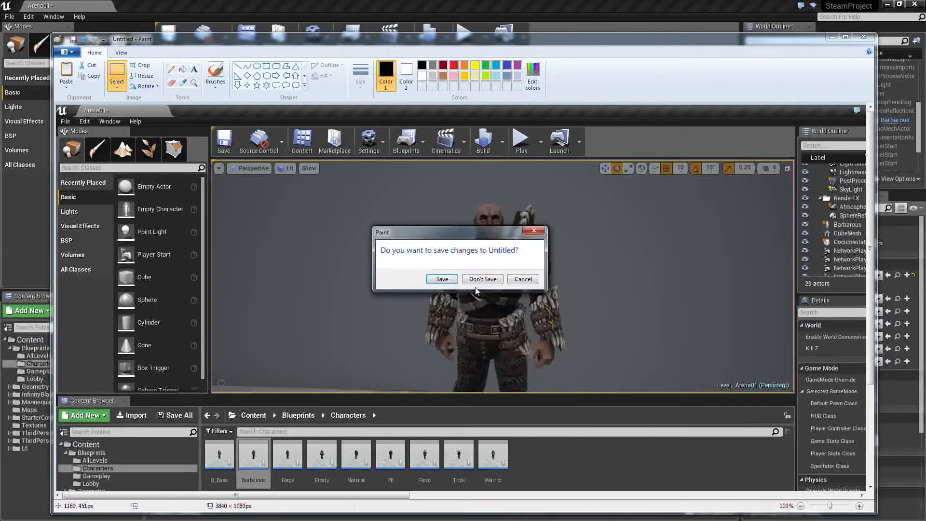
pyautogui.click(481, 279)
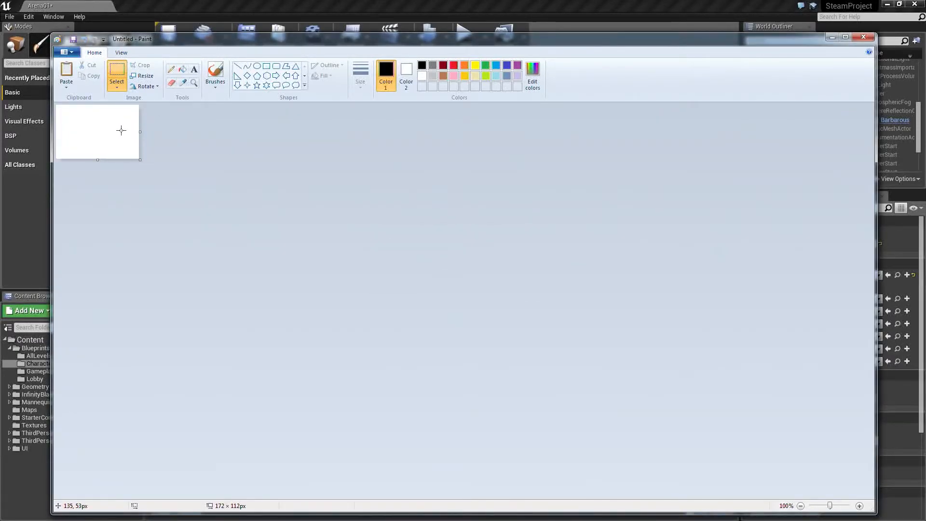
pyautogui.hotkey('ctrl', 'v')
pyautogui.click(285, 212)
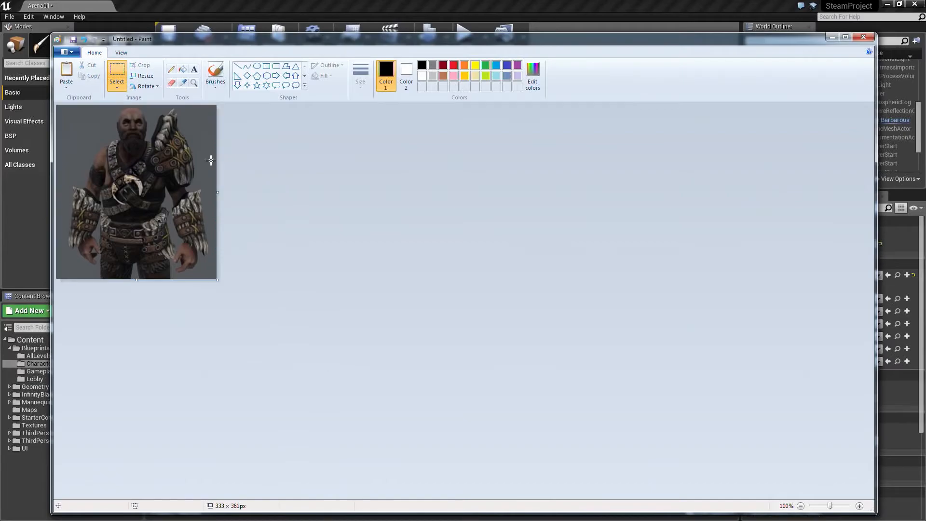
# Step: Save the Barbarous crop as a PNG named Barbarous in the Thumbs folder and close Paint
pyautogui.click(73, 52)
pyautogui.click(96, 129)
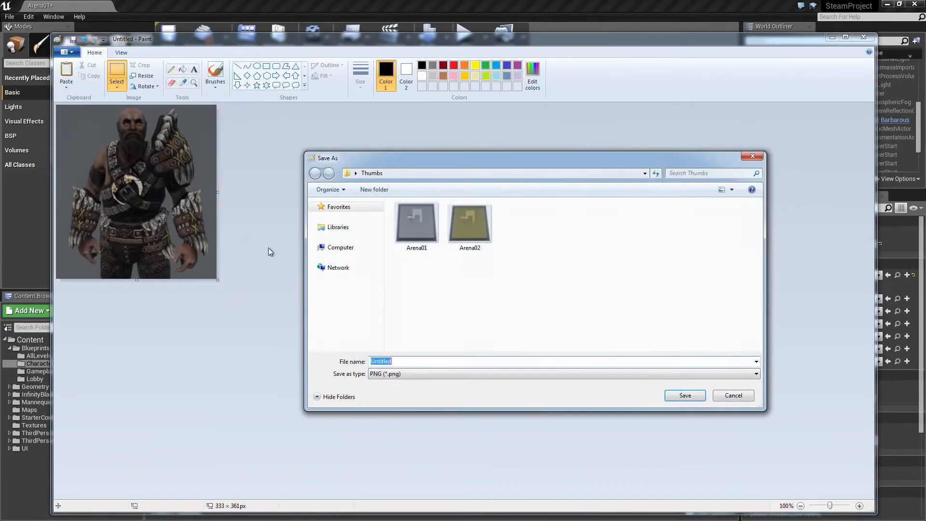
pyautogui.write('Barbarous')
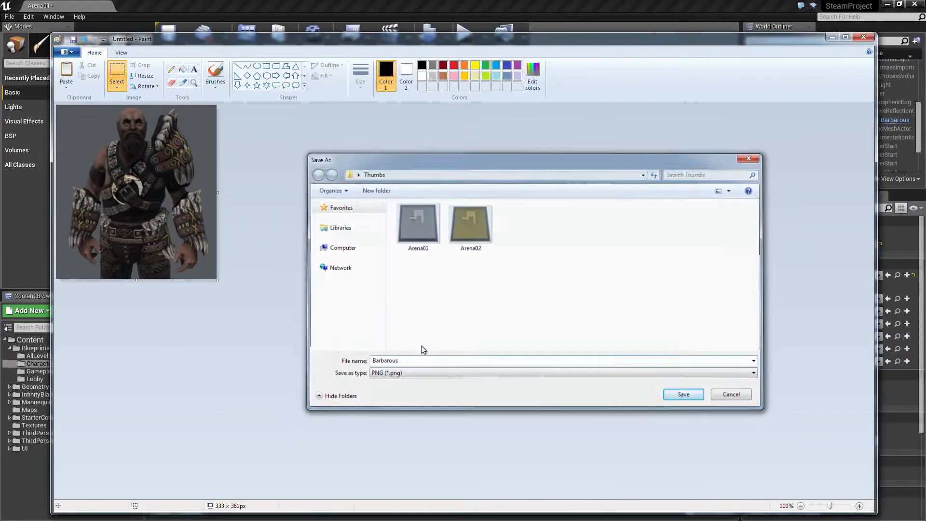
pyautogui.press('Return')
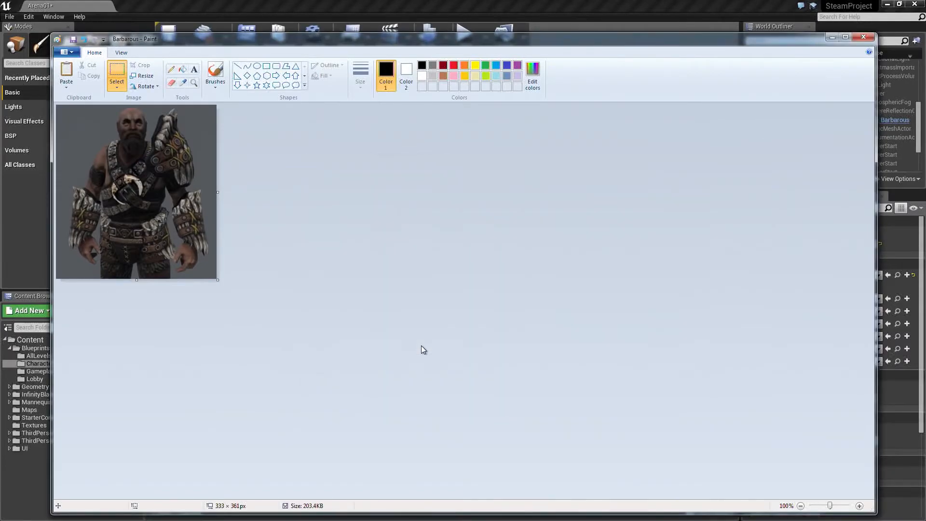
pyautogui.click(864, 37)
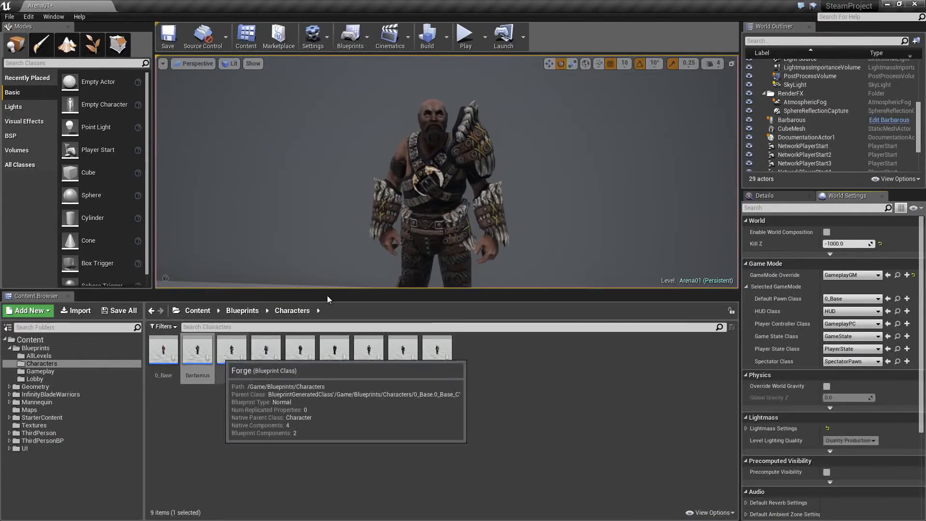
# Step: Replace the placed Barbarous character in the level with the Forge blueprint from the Characters folder
pyautogui.click(408, 189)
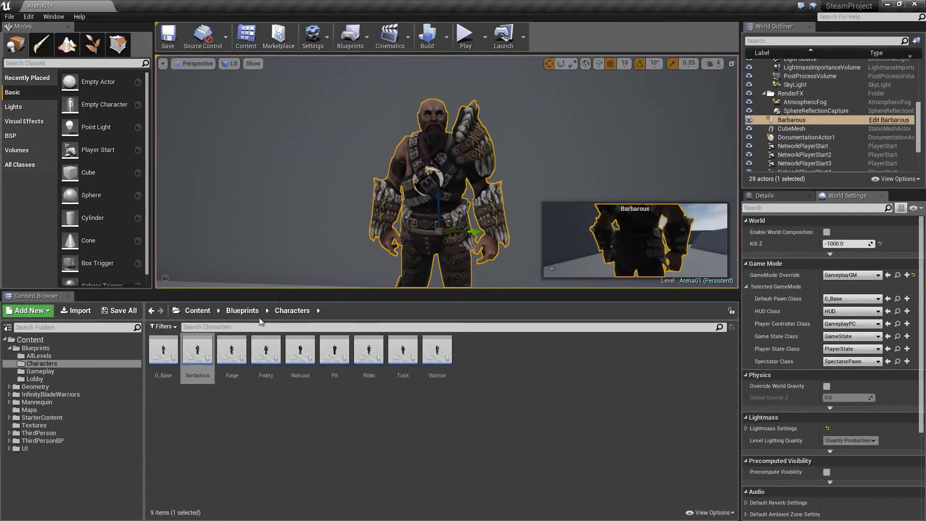
pyautogui.click(233, 354)
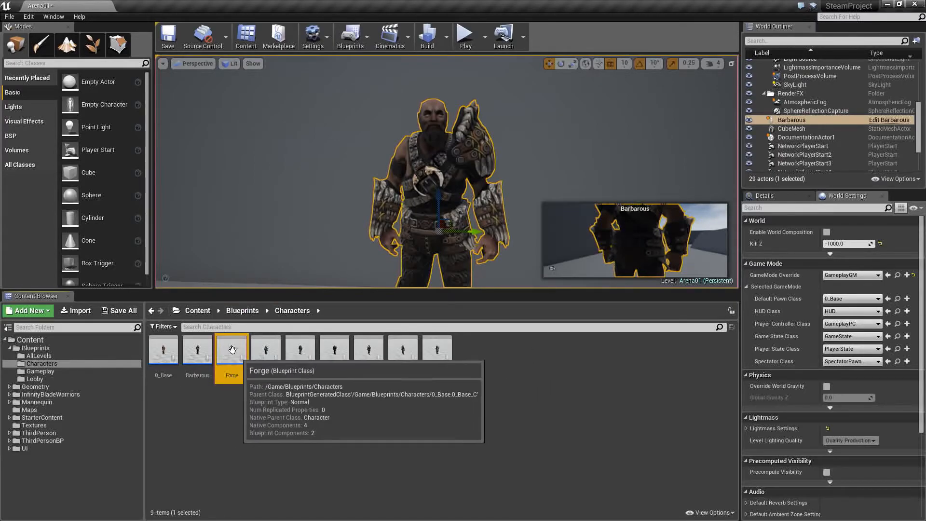
pyautogui.rightClick(434, 181)
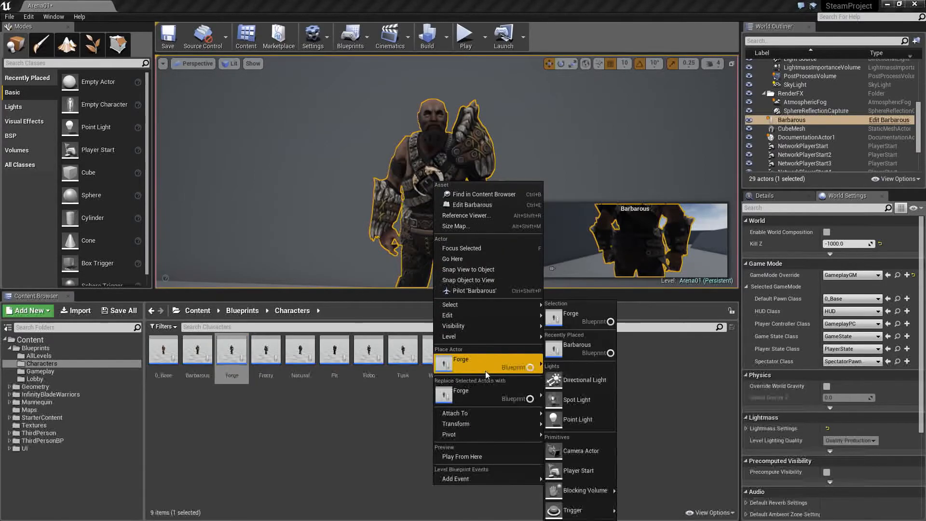
pyautogui.moveTo(491, 397)
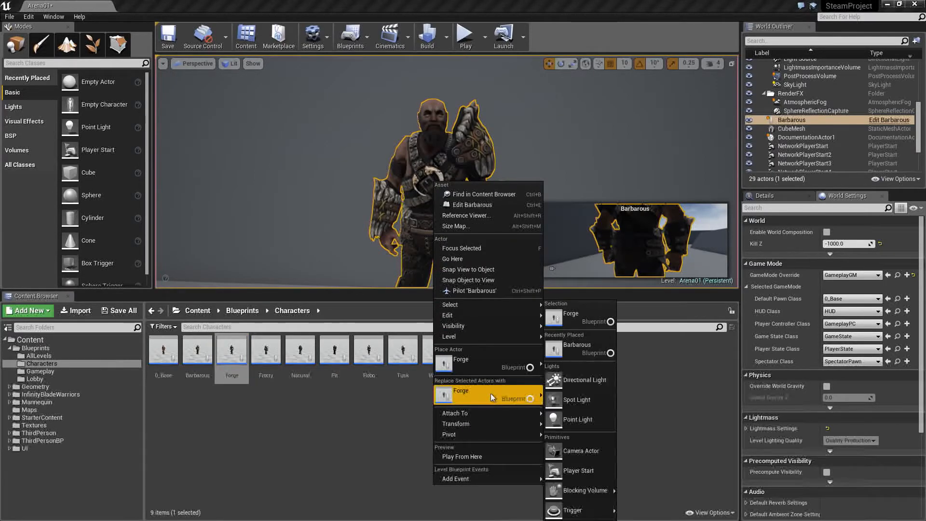
pyautogui.click(491, 393)
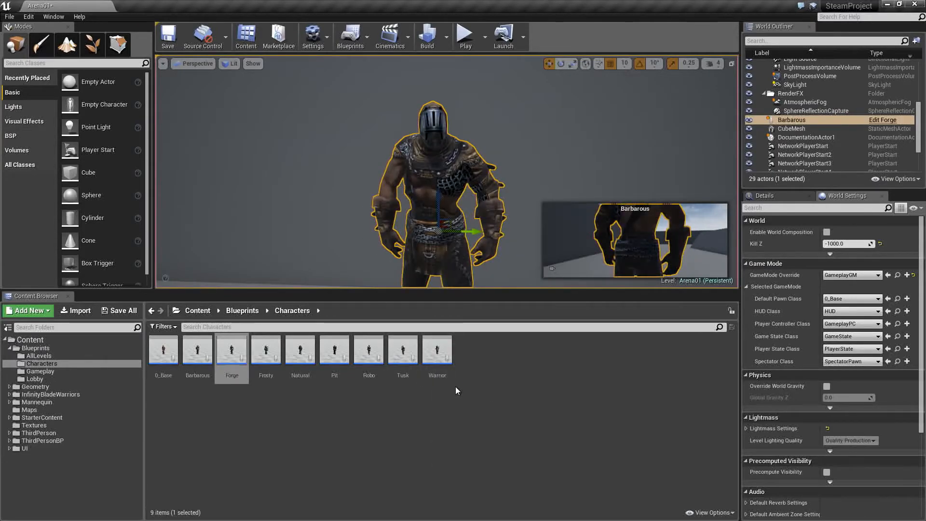
# Step: Paste a screenshot of the deselected Forge character into Paint and reduce it to a new picture of the upper body, about 318 x 368 px
pyautogui.press('Escape')
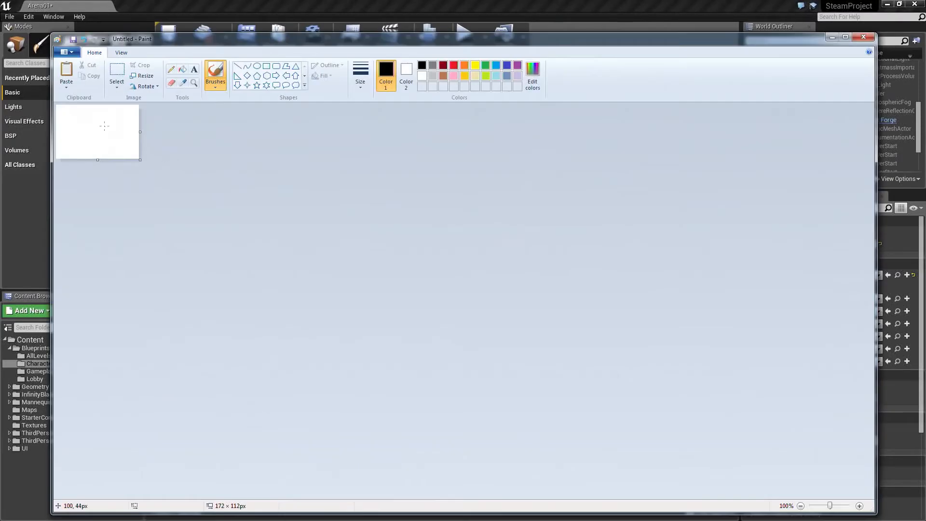
pyautogui.hotkey('ctrl', 'v')
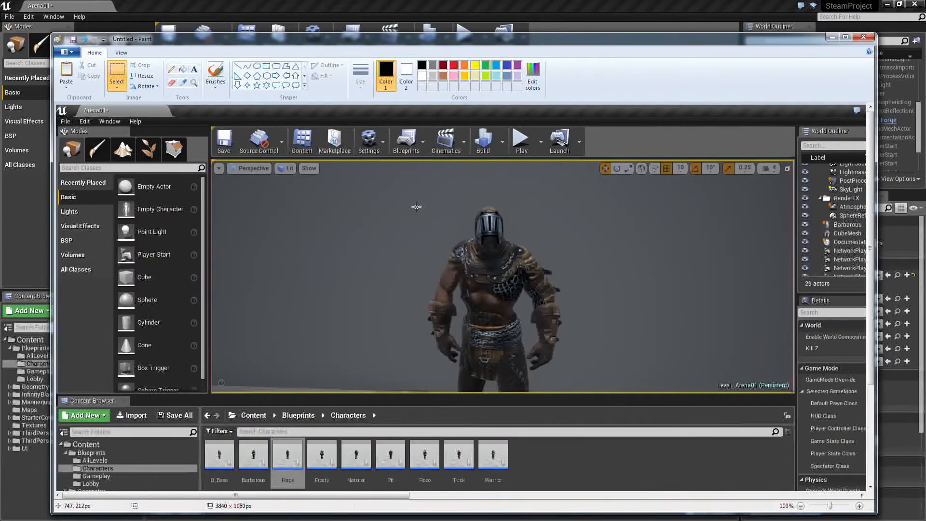
pyautogui.moveTo(405, 204)
pyautogui.mouseDown()
pyautogui.moveTo(512, 347)
pyautogui.moveTo(576, 378)
pyautogui.mouseUp()
pyautogui.press('Escape')
pyautogui.moveTo(418, 202); pyautogui.dragTo(571, 378)
pyautogui.hotkey('ctrl', 'n')
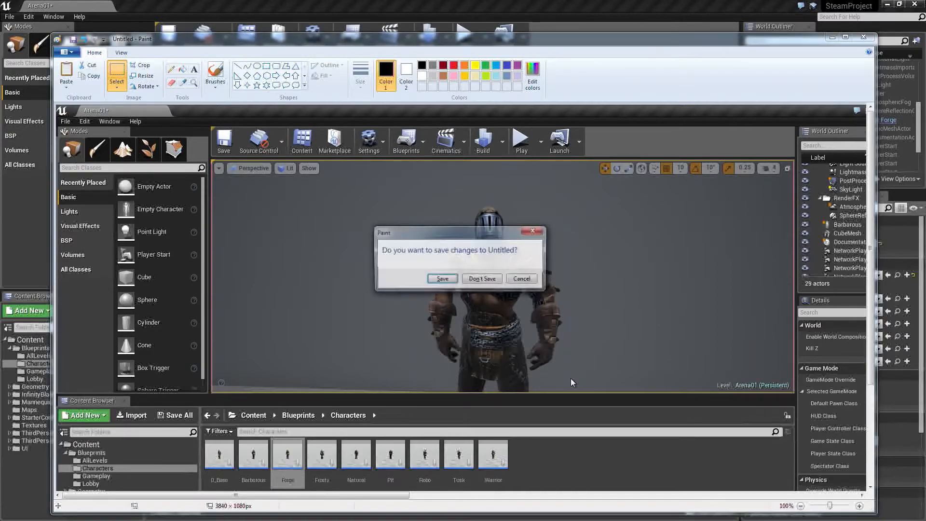
pyautogui.click(481, 277)
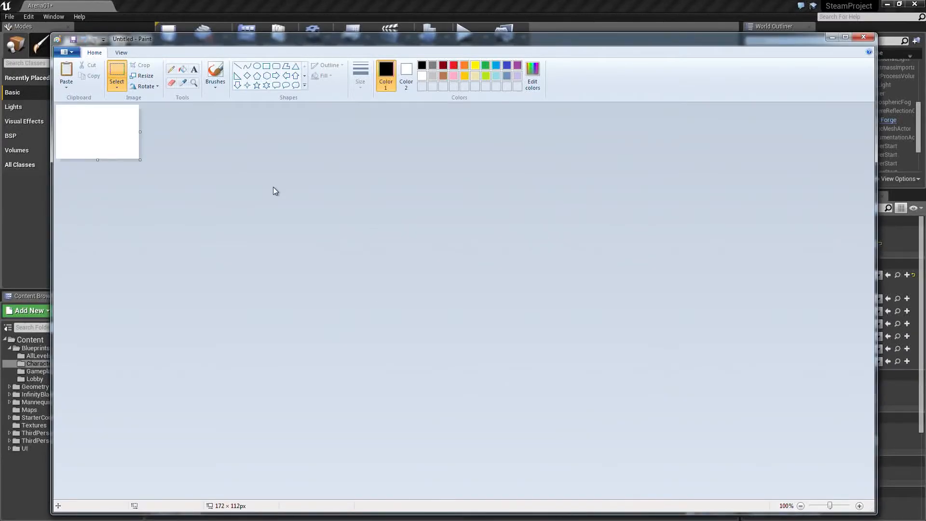
pyautogui.hotkey('ctrl', 'v')
# Step: Save the Forge crop as a PNG named Forge in the Thumbs folder and close Paint
pyautogui.click(67, 52)
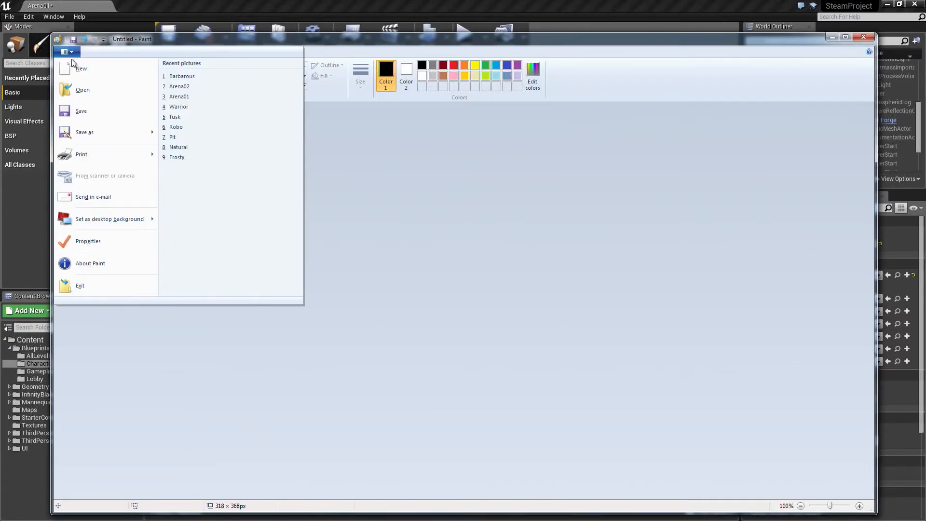
pyautogui.click(91, 128)
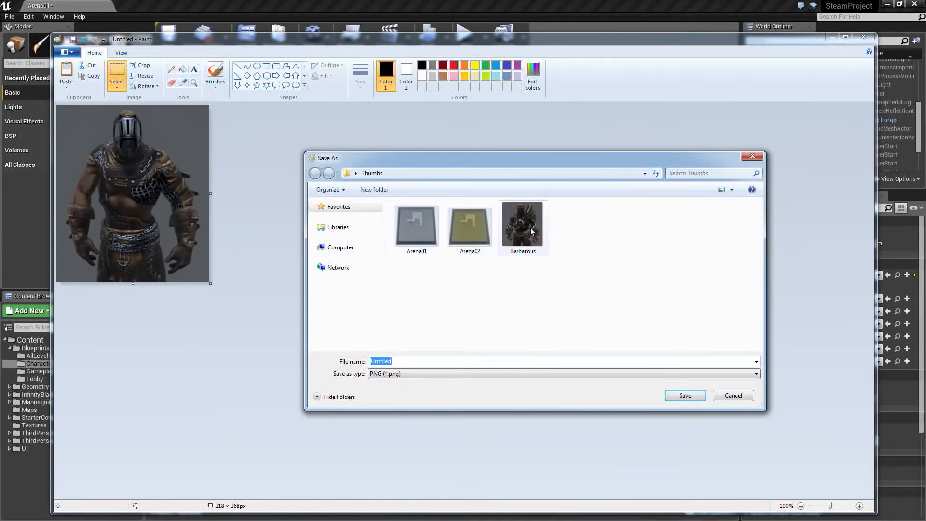
pyautogui.write('Forg')
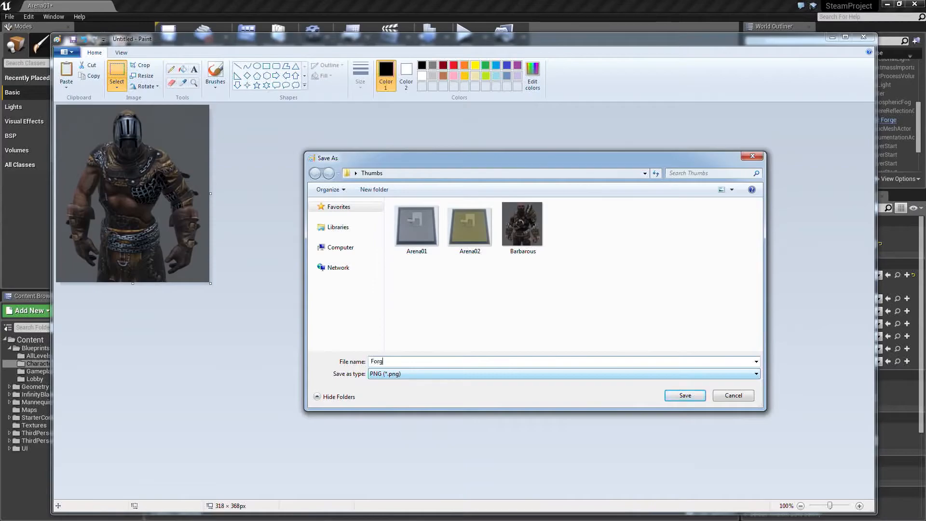
pyautogui.write('e')
pyautogui.press('Return')
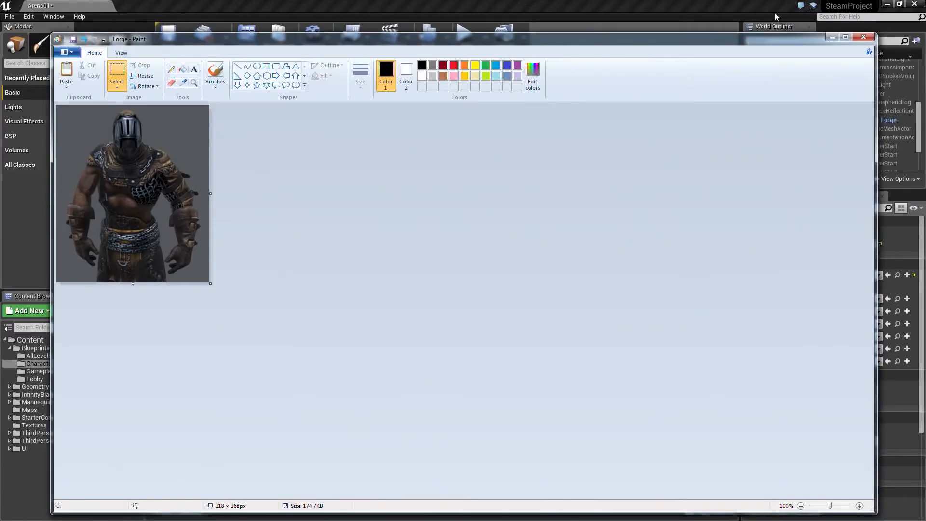
pyautogui.click(864, 36)
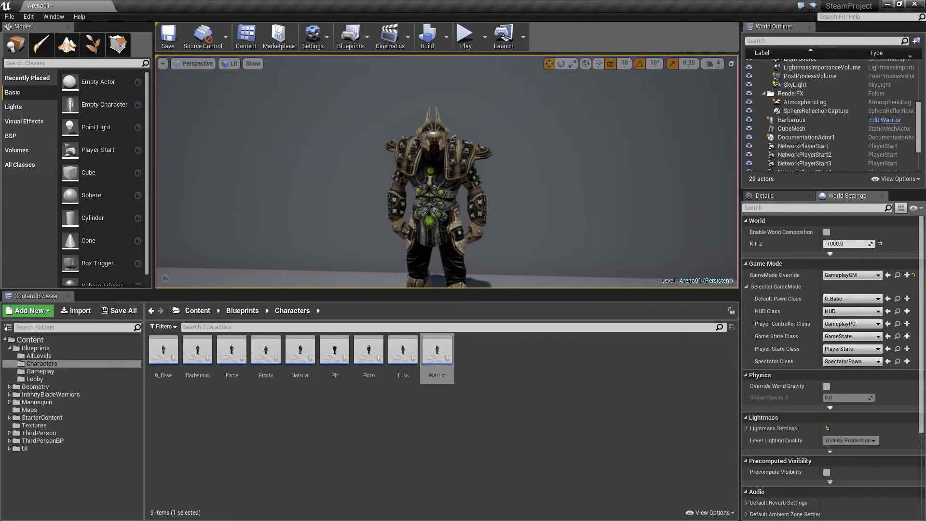
# Step: Import all arena and character images from the Thumbs folder into the project's Textures folder and save all assets
pyautogui.hotkey('alt', 'Tab')
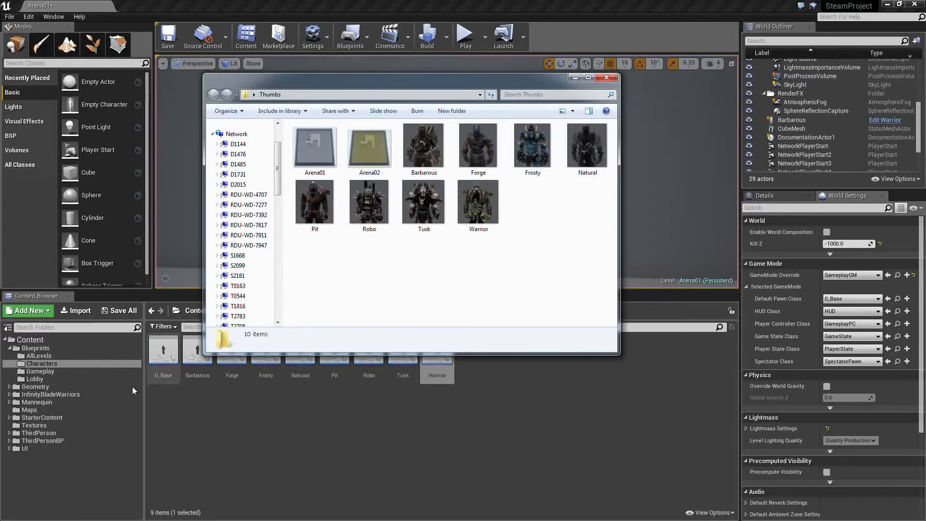
pyautogui.click(34, 426)
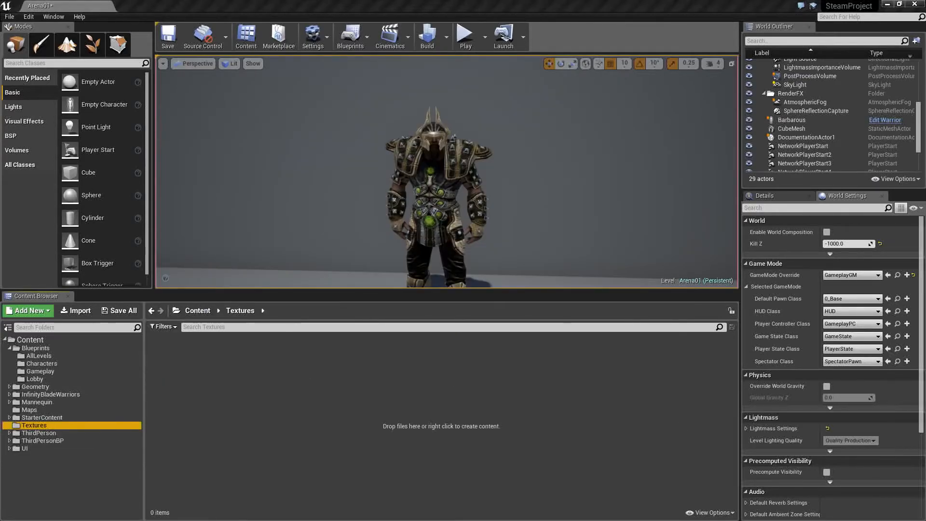
pyautogui.hotkey('alt', 'Tab')
pyautogui.moveTo(592, 248); pyautogui.dragTo(206, 408)
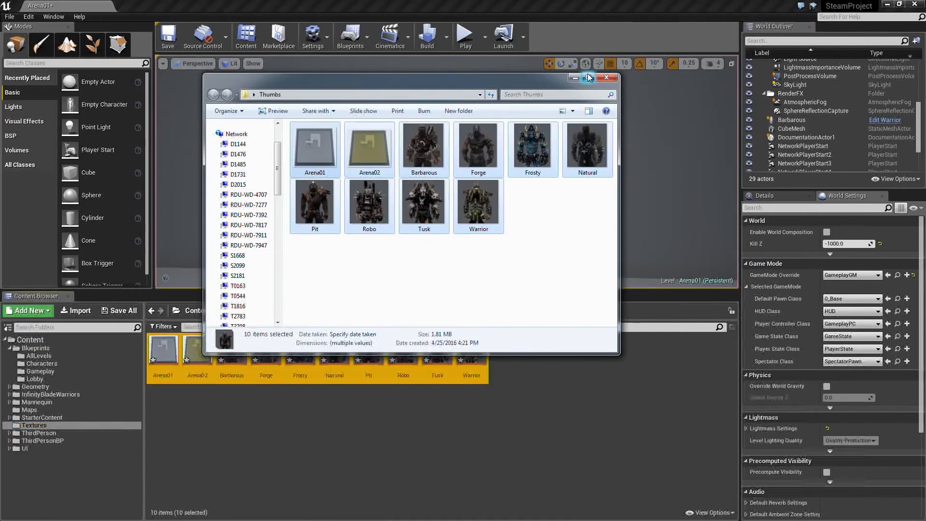
pyautogui.click(607, 78)
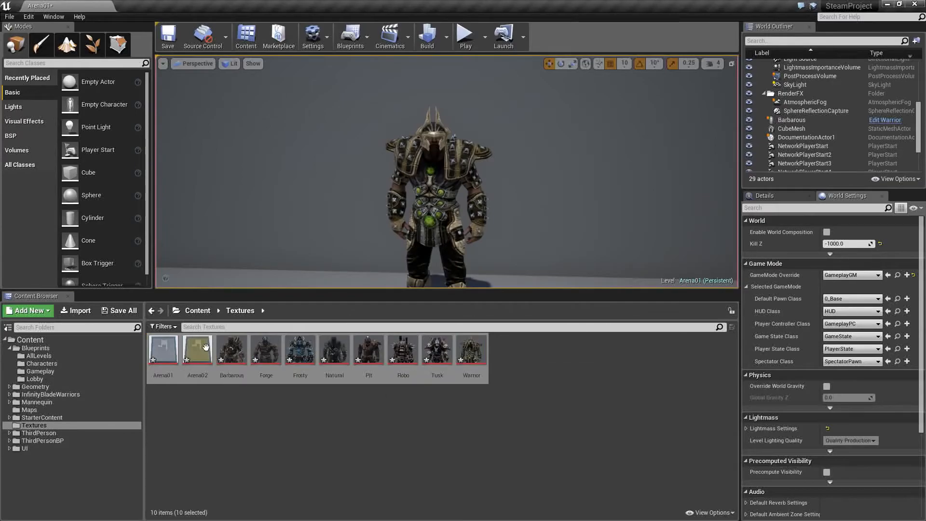
pyautogui.click(119, 312)
pyautogui.click(545, 354)
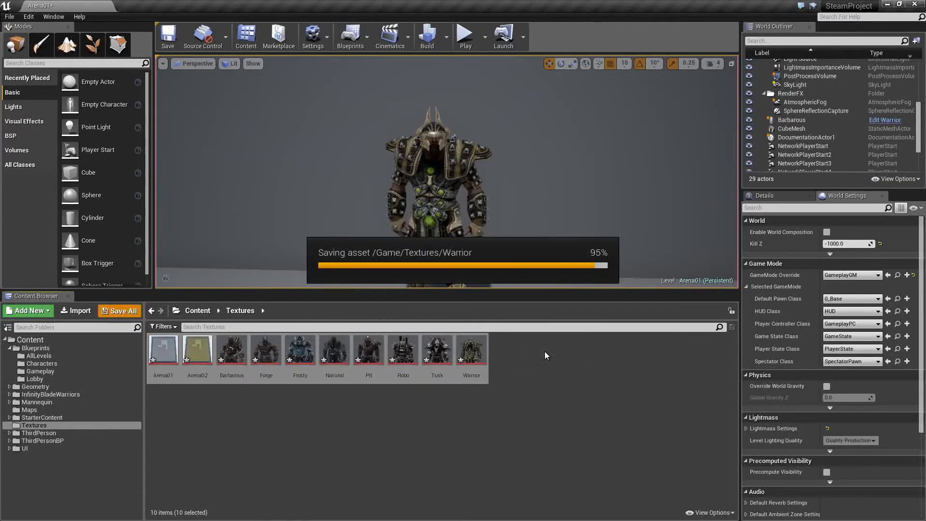
# Step: Delete the placed Warrior character from Arena01, return to an overview of the arena, and save the level
pyautogui.click(462, 237)
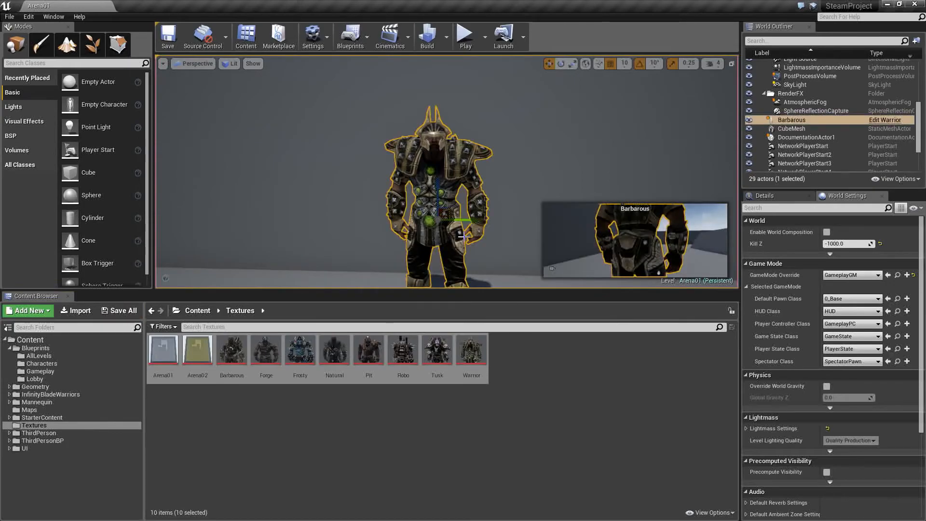
pyautogui.press('Delete')
pyautogui.moveTo(463, 236); pyautogui.dragTo(446, 113, button='right')
pyautogui.click(168, 36)
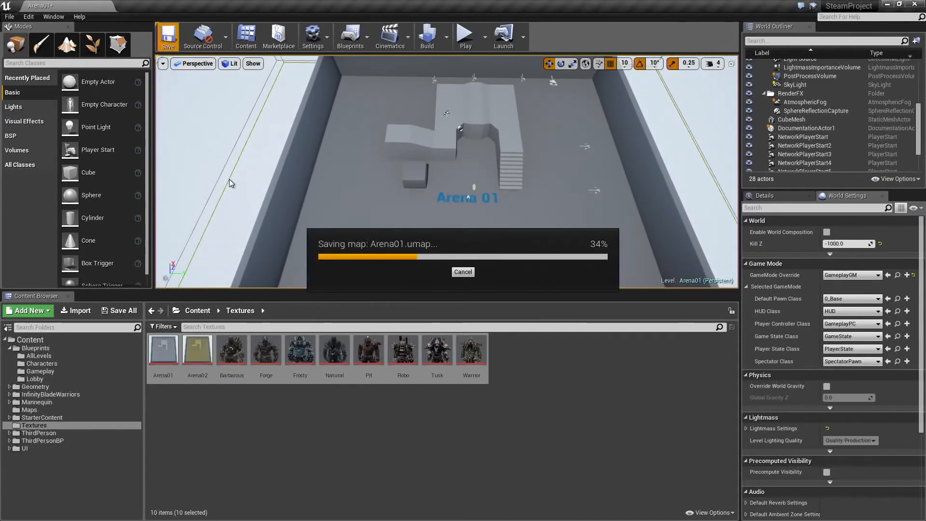
pyautogui.click(424, 501)
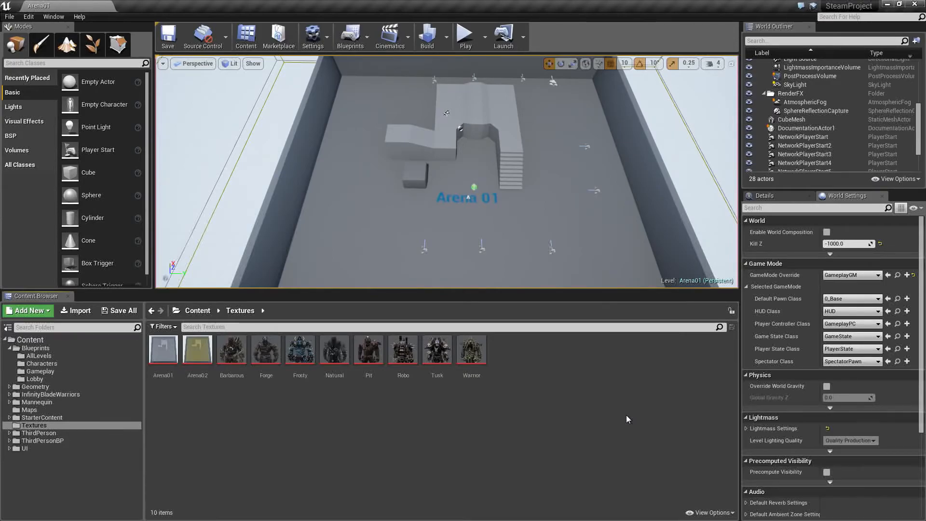
# Step: Open the Lobby level from the Maps folder
pyautogui.click(29, 410)
pyautogui.click(234, 359)
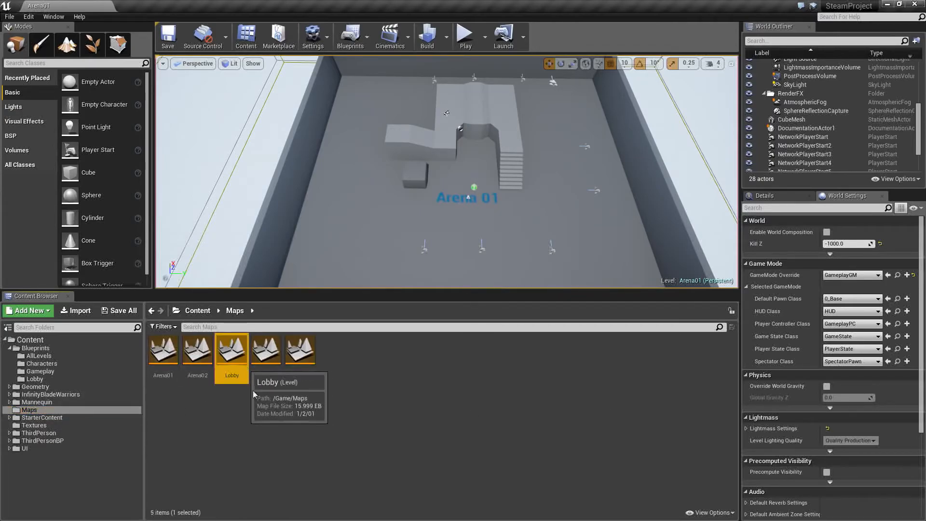
pyautogui.doubleClick(232, 351)
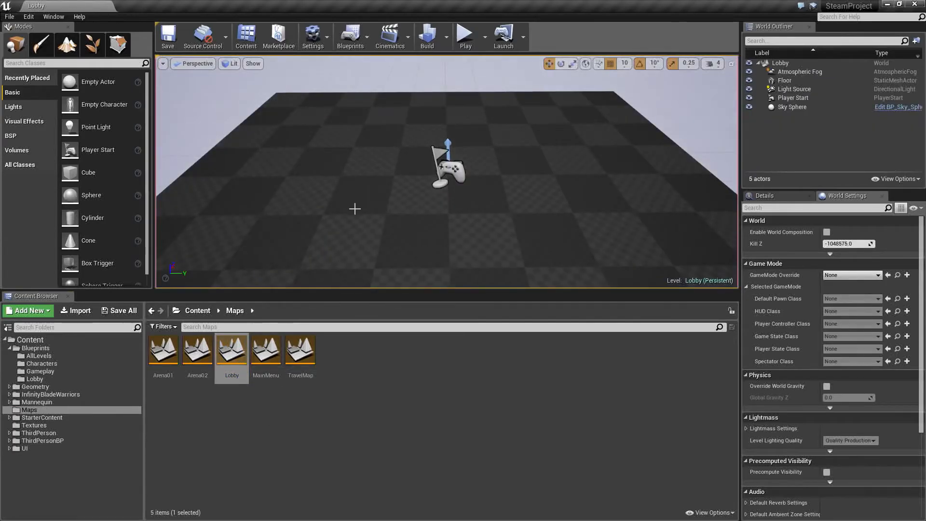
# Step: Scale up the Floor along both horizontal axes to enlarge the lobby platform, and deselect it
pyautogui.press('s')
pyautogui.moveTo(373, 198); pyautogui.dragTo(370, 202, button='right')
pyautogui.press('w')
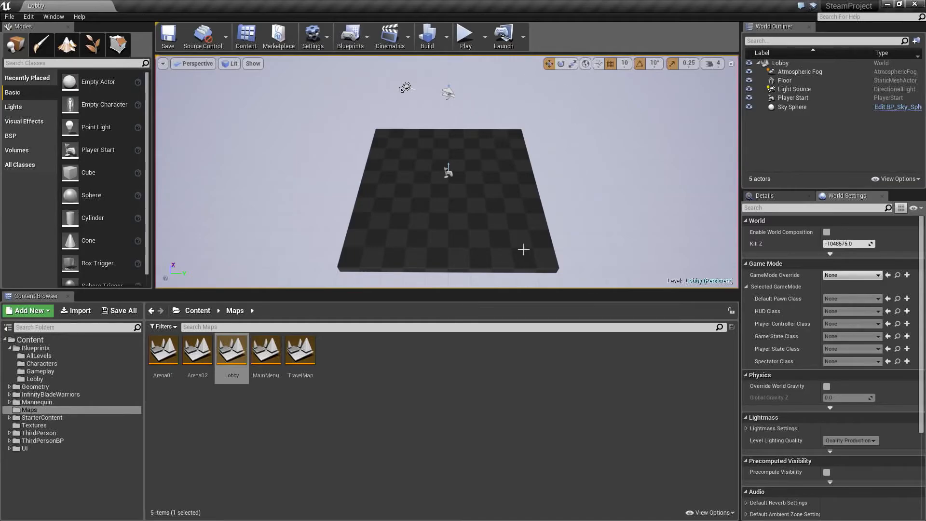
pyautogui.moveTo(509, 206); pyautogui.dragTo(562, 224, button='right')
pyautogui.click(423, 222)
pyautogui.moveTo(507, 207); pyautogui.dragTo(419, 217, button='right')
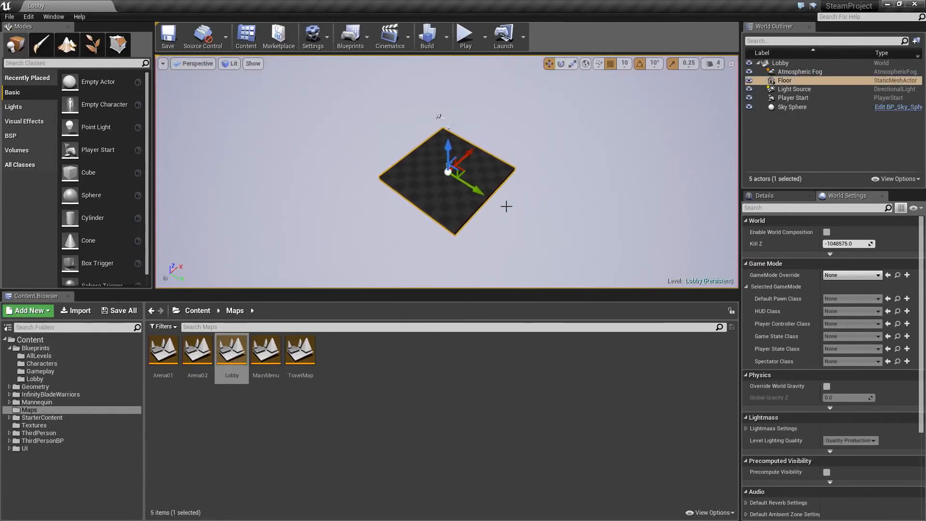
pyautogui.press('r')
pyautogui.moveTo(460, 183); pyautogui.dragTo(511, 212)
pyautogui.moveTo(510, 213); pyautogui.dragTo(449, 207, button='right')
pyautogui.moveTo(507, 163); pyautogui.dragTo(517, 162)
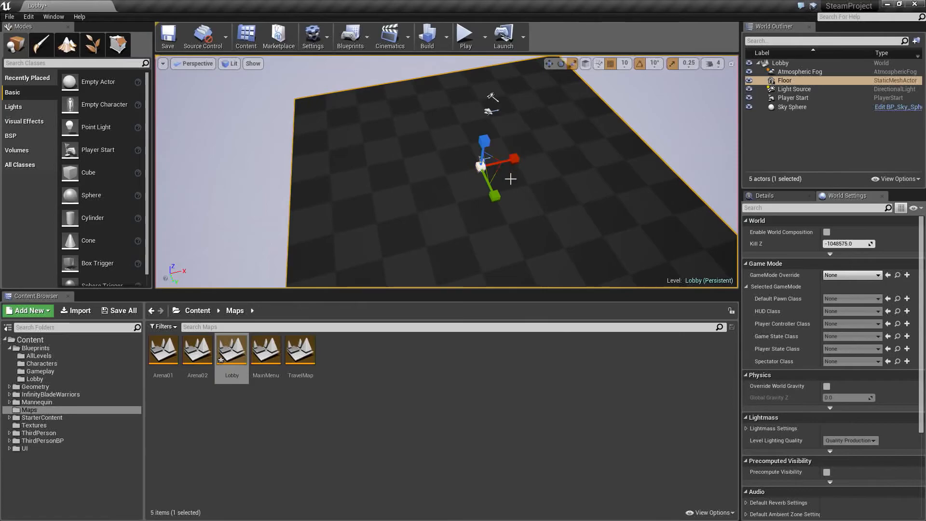
pyautogui.press('Escape')
# Step: Move the Player Start along X to -790 cm, toward one edge of the floor
pyautogui.moveTo(502, 179); pyautogui.dragTo(544, 178, button='right')
pyautogui.click(461, 179)
pyautogui.moveTo(462, 179); pyautogui.dragTo(546, 170, button='right')
pyautogui.click(763, 197)
pyautogui.press('w')
pyautogui.moveTo(539, 164); pyautogui.dragTo(444, 165)
pyautogui.moveTo(443, 165); pyautogui.dragTo(472, 189, button='right')
pyautogui.press('s')
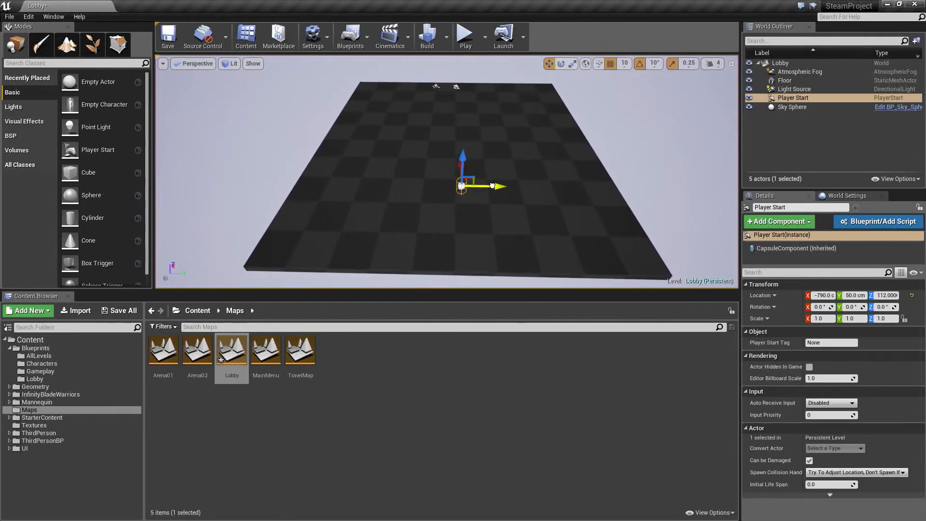
# Step: Duplicate the Player Start into a row of four along Y and centre the row on the floor
pyautogui.keyDown('alt'); pyautogui.moveTo(504, 188); pyautogui.dragTo(472, 192); pyautogui.keyUp('alt')
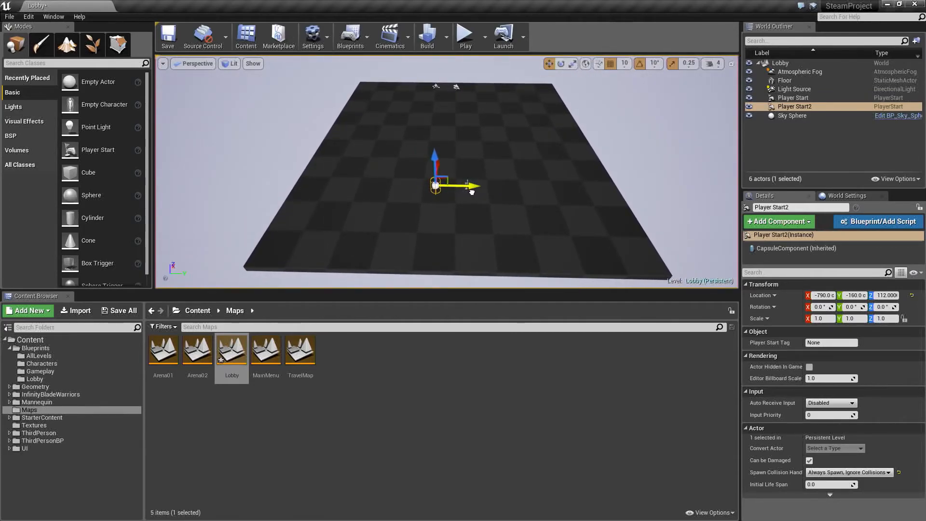
pyautogui.keyDown('ctrl'); pyautogui.click(803, 98); pyautogui.keyUp('ctrl')
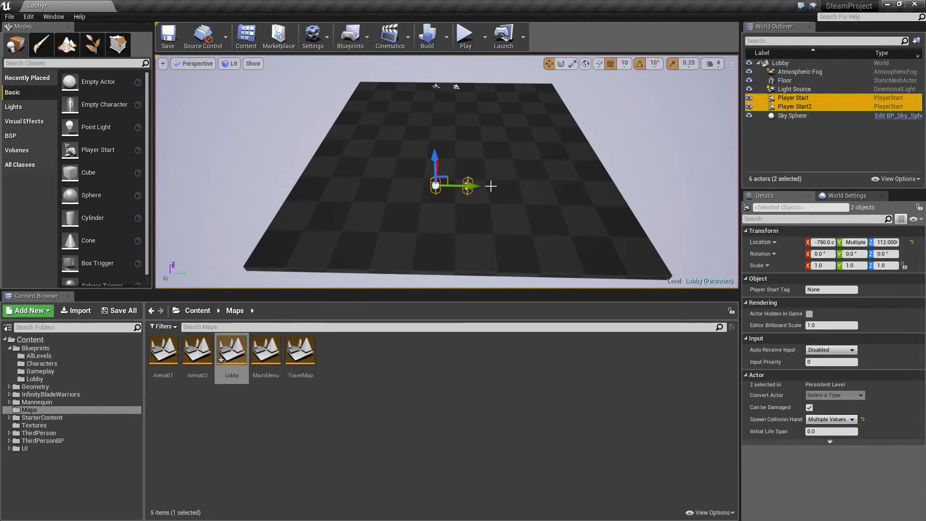
pyautogui.moveTo(471, 185); pyautogui.dragTo(546, 185)
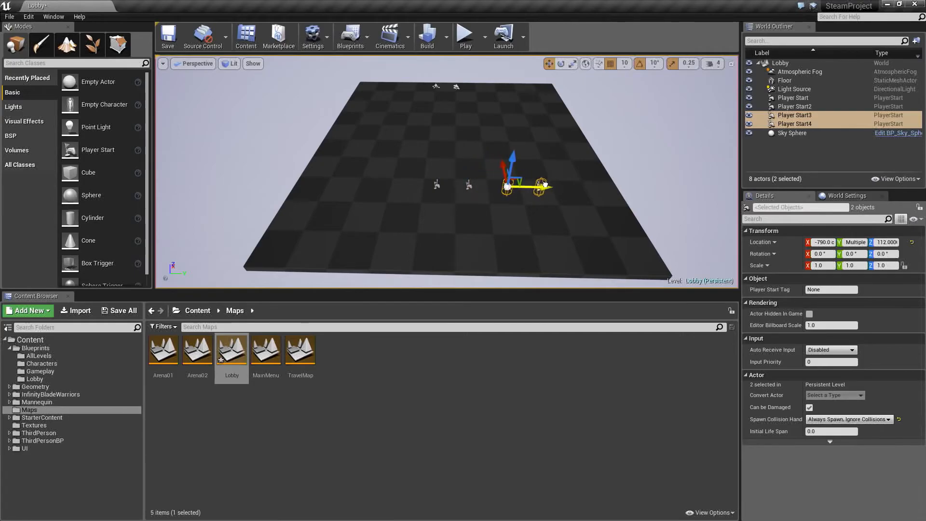
pyautogui.click(793, 97)
pyautogui.keyDown('shift'); pyautogui.click(795, 123); pyautogui.keyUp('shift')
pyautogui.moveTo(504, 187); pyautogui.dragTo(471, 188)
# Step: Copy the four Player Starts to the opposite side of the floor and rotate the copies 180° to face the first row
pyautogui.moveTo(514, 136); pyautogui.dragTo(459, 135, button='right')
pyautogui.keyDown('alt'); pyautogui.moveTo(437, 141); pyautogui.dragTo(598, 138); pyautogui.keyUp('alt')
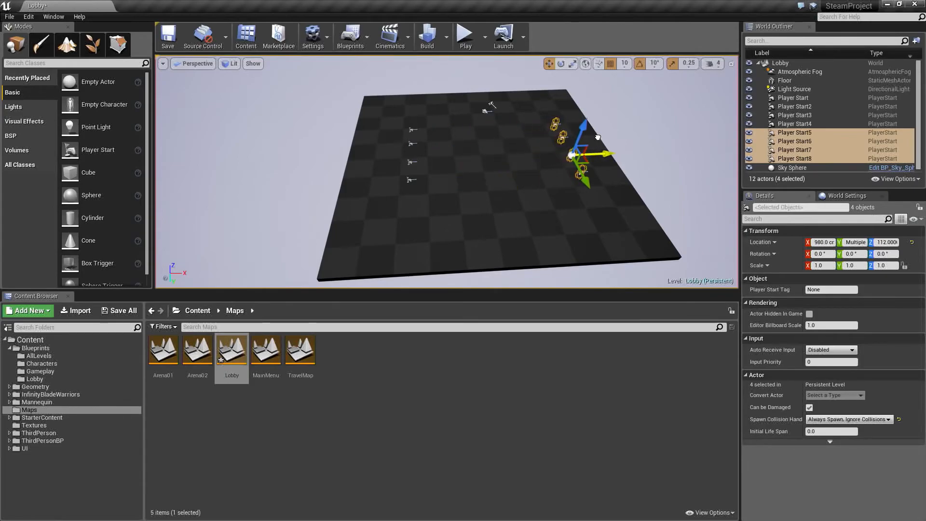
pyautogui.press('e')
pyautogui.moveTo(563, 182); pyautogui.dragTo(511, 185)
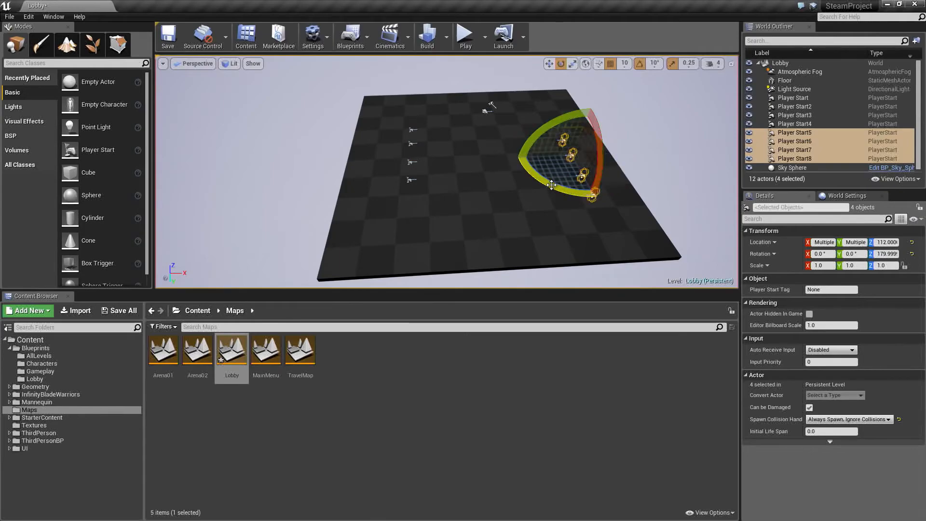
pyautogui.press('w')
pyautogui.moveTo(585, 184); pyautogui.dragTo(577, 165)
pyautogui.moveTo(577, 165); pyautogui.dragTo(714, 212, button='right')
pyautogui.moveTo(422, 178); pyautogui.dragTo(436, 177, button='right')
pyautogui.press('Escape')
# Step: Set the level's GameMode Override to LobbyGM, the Player Controller Class to LobbyPC and the Default Pawn Class to 0_Base
pyautogui.click(834, 198)
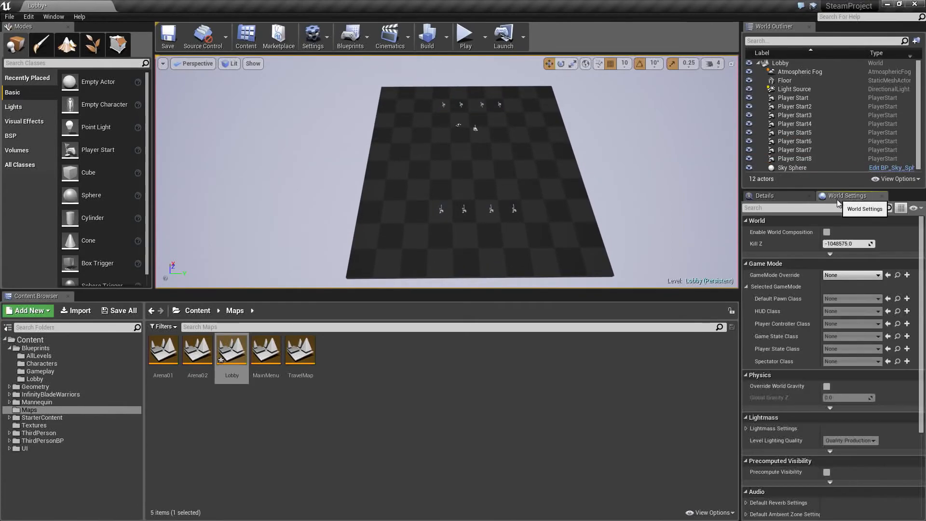
pyautogui.click(860, 276)
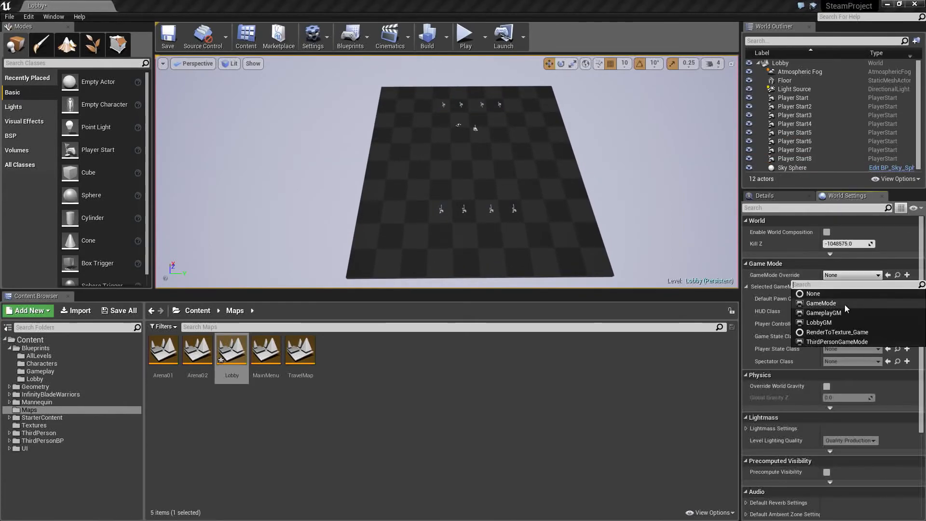
pyautogui.click(839, 323)
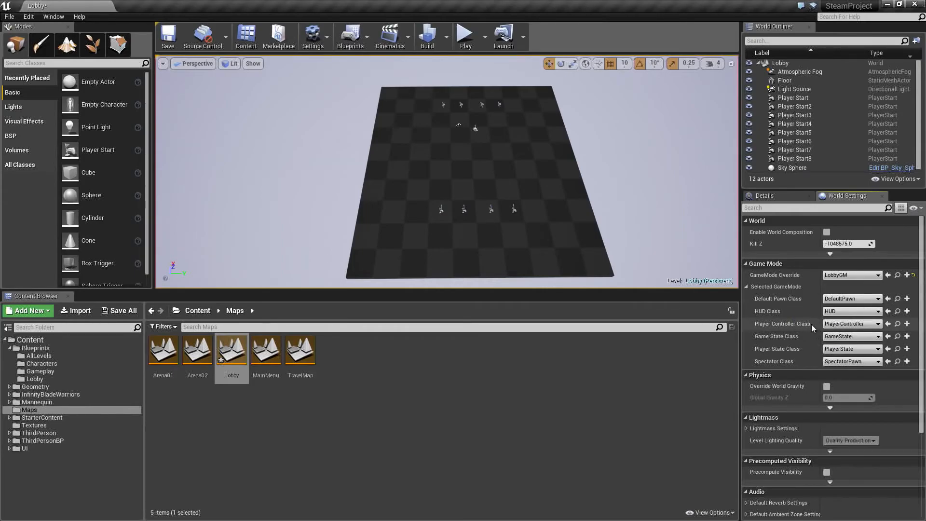
pyautogui.click(850, 324)
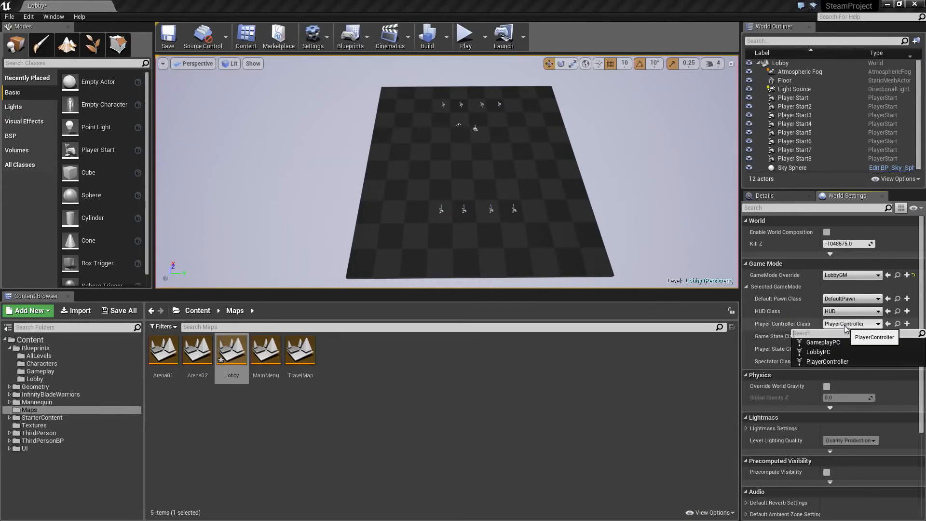
pyautogui.click(830, 353)
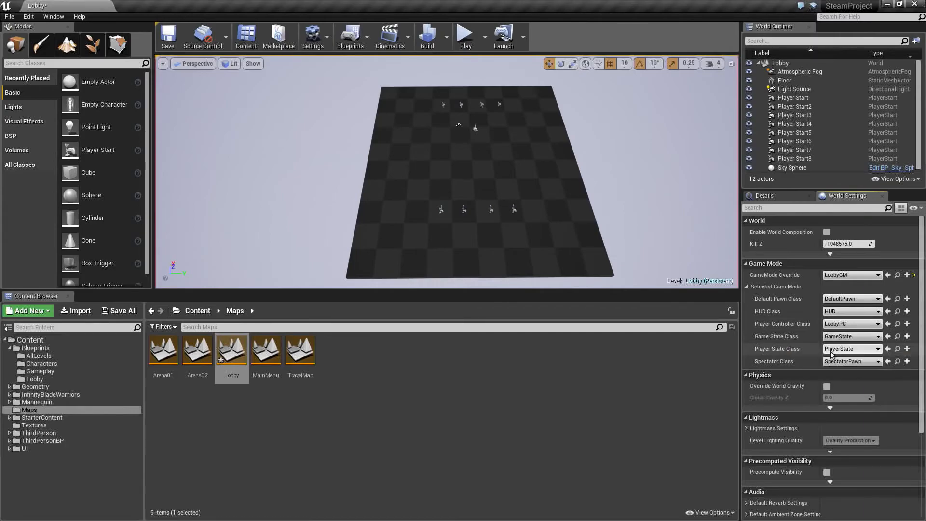
pyautogui.click(843, 299)
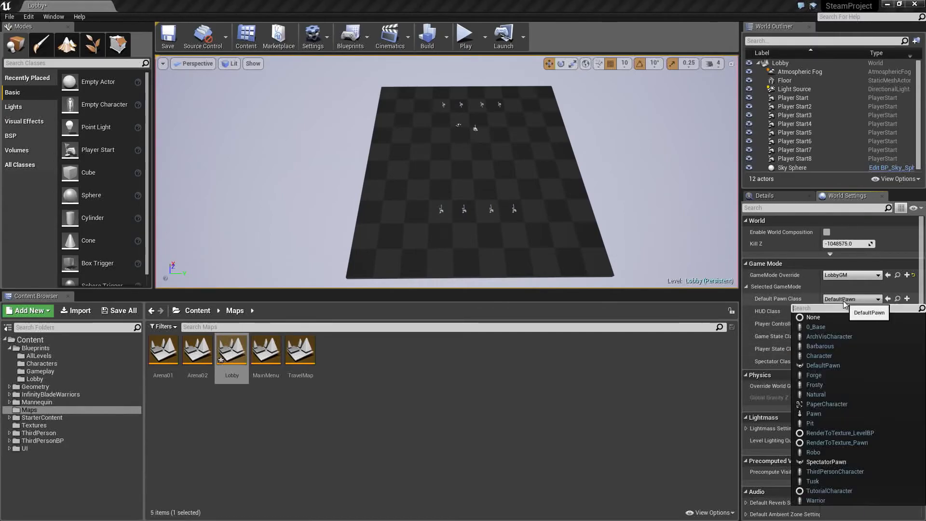
pyautogui.click(830, 328)
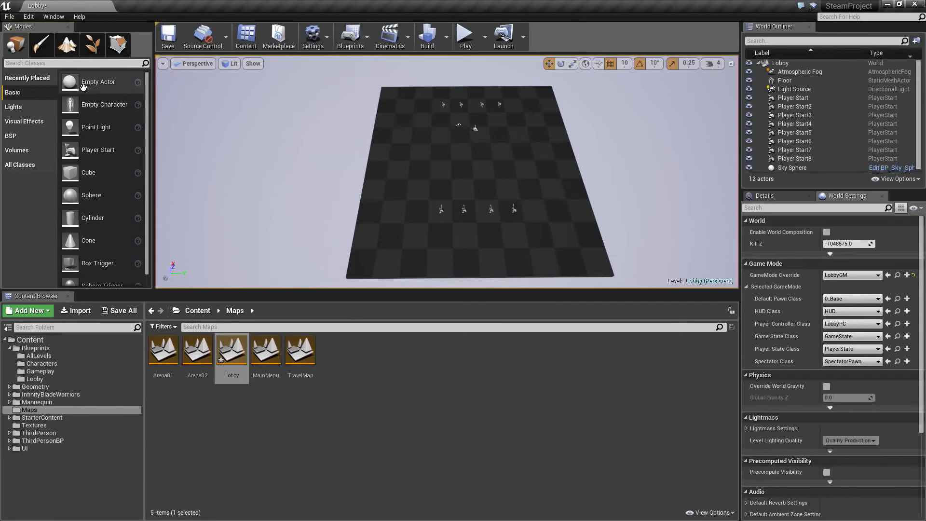
# Step: Place a Blocking Volume at the far edge of the floor and scale it into a long wall
pyautogui.click(31, 66)
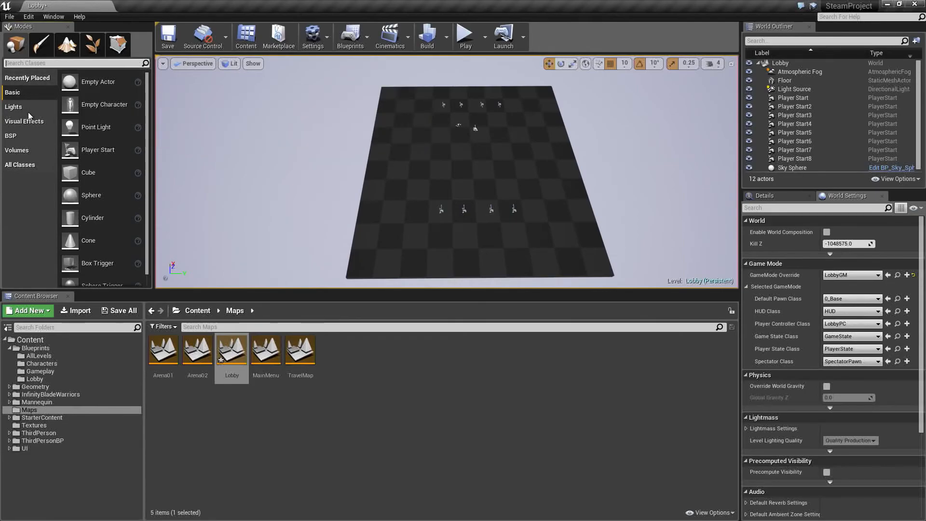
pyautogui.click(33, 155)
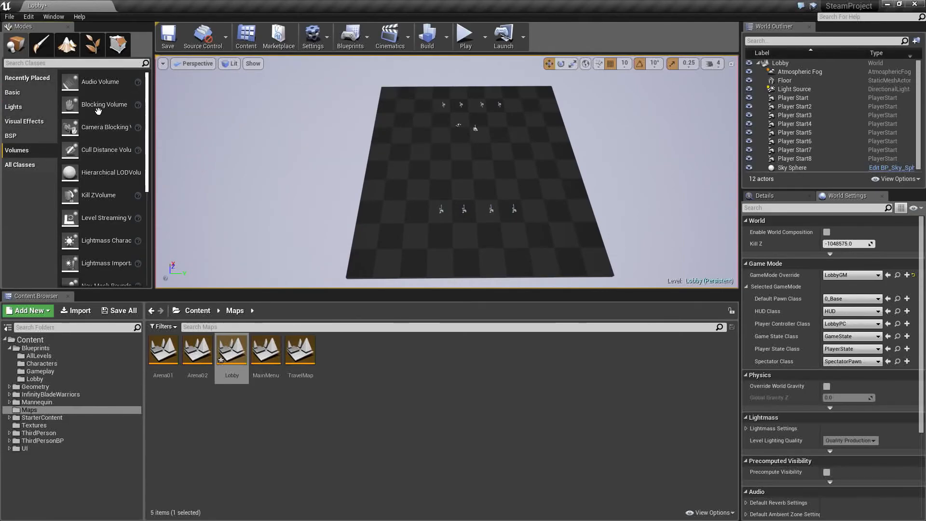
pyautogui.moveTo(103, 116); pyautogui.dragTo(387, 90)
pyautogui.moveTo(424, 107)
pyautogui.mouseDown(button='right')
pyautogui.moveTo(366, 118)
pyautogui.moveTo(318, 104)
pyautogui.moveTo(260, 116)
pyautogui.moveTo(431, 107)
pyautogui.mouseUp(button='right')
pyautogui.moveTo(534, 128); pyautogui.dragTo(544, 127)
pyautogui.moveTo(437, 152); pyautogui.dragTo(601, 151, button='right')
pyautogui.press('r')
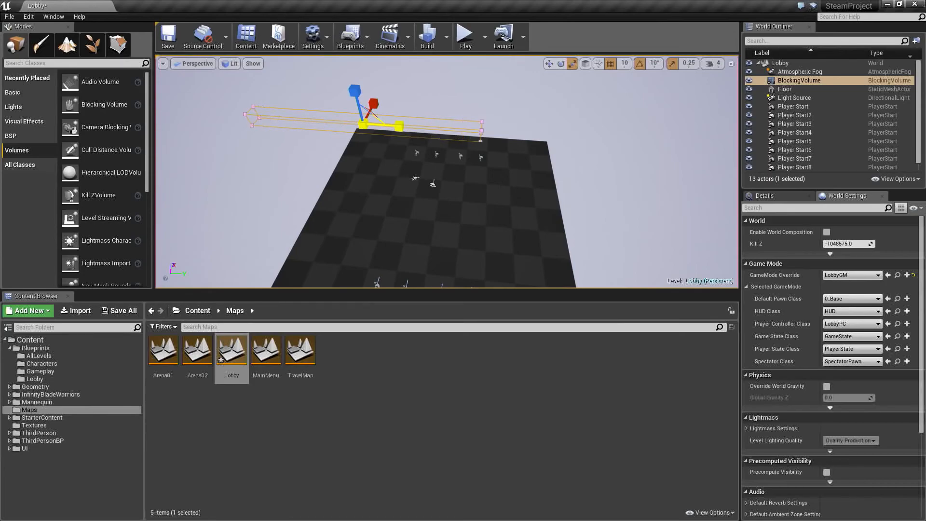
# Step: Centre the blocking volume along the floor's edge and align it flush against that side
pyautogui.press('w')
pyautogui.moveTo(402, 127); pyautogui.dragTo(490, 130)
pyautogui.moveTo(615, 138); pyautogui.dragTo(615, 138, button='right')
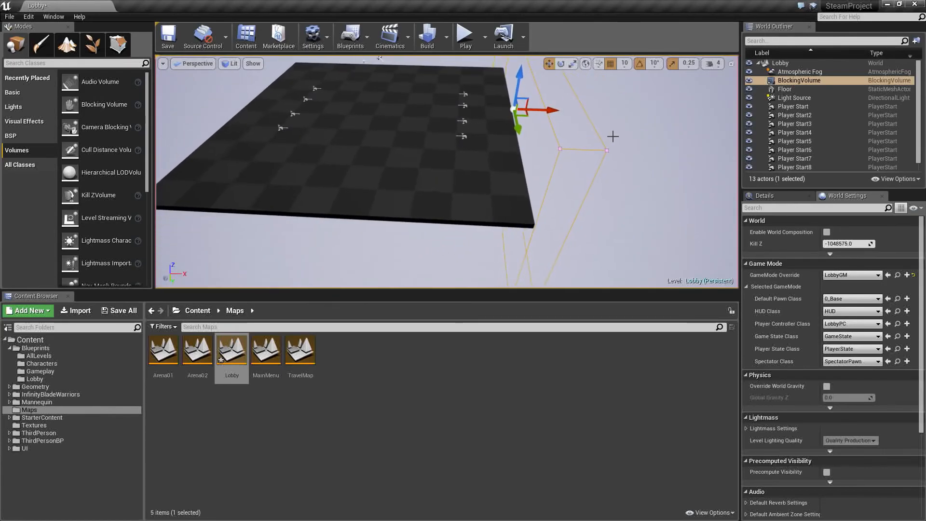
pyautogui.moveTo(545, 111); pyautogui.dragTo(540, 111)
pyautogui.moveTo(493, 122); pyautogui.dragTo(492, 123, button='right')
pyautogui.moveTo(477, 132); pyautogui.dragTo(483, 98)
pyautogui.moveTo(483, 98); pyautogui.dragTo(482, 98, button='right')
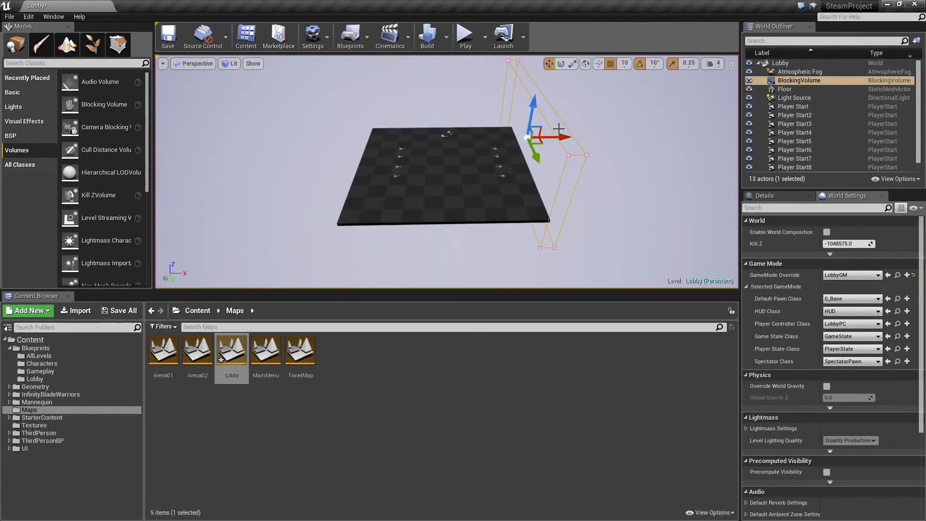
# Step: Copy the blocking volume to the opposite edge and add copies rotated 90° along the two remaining sides, enclosing the floor
pyautogui.keyDown('alt'); pyautogui.moveTo(567, 138); pyautogui.dragTo(398, 137); pyautogui.keyUp('alt')
pyautogui.moveTo(408, 144); pyautogui.dragTo(407, 145, button='right')
pyautogui.keyDown('alt'); pyautogui.moveTo(512, 154); pyautogui.dragTo(421, 151); pyautogui.keyUp('alt')
pyautogui.press('e')
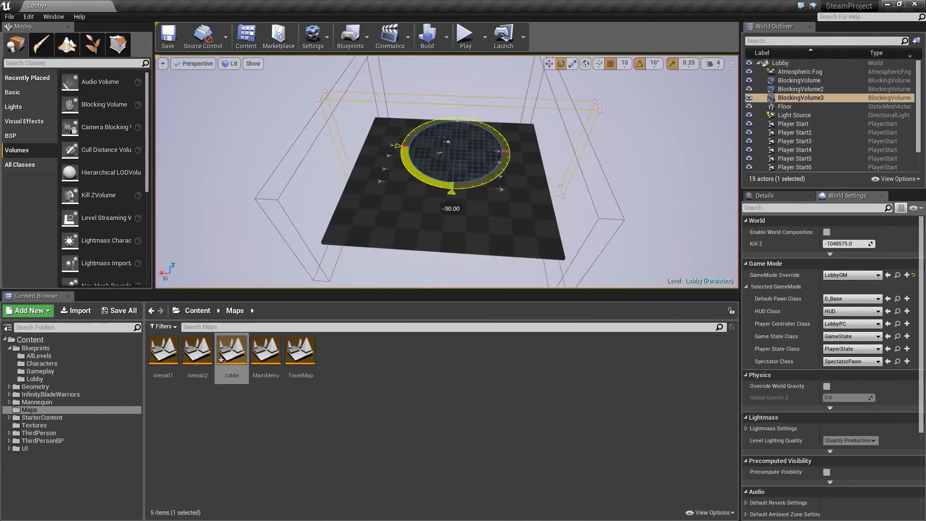
pyautogui.moveTo(447, 153); pyautogui.dragTo(446, 153, button='right')
pyautogui.moveTo(597, 140); pyautogui.dragTo(442, 142)
pyautogui.moveTo(481, 169); pyautogui.dragTo(482, 172, button='right')
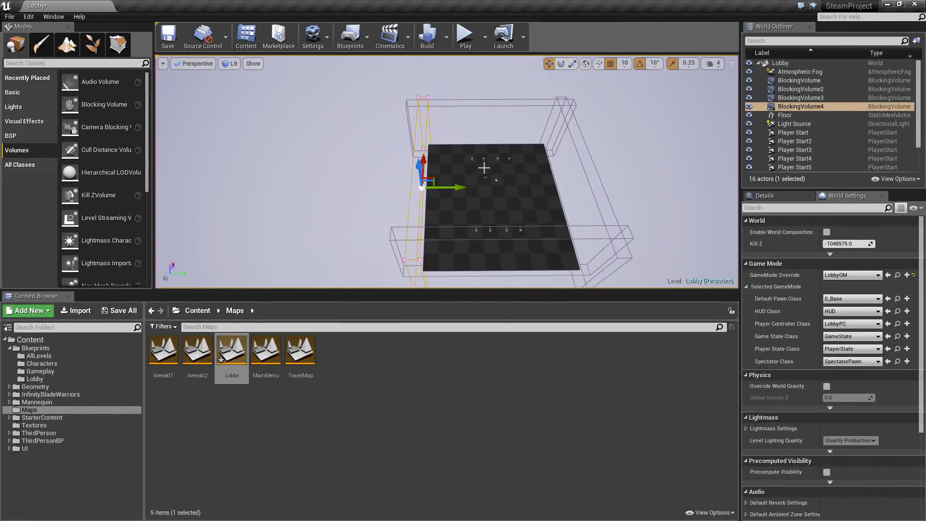
pyautogui.press('Escape')
# Step: Save the Lobby level and open the MainMenu level, saving the modified LobbyGM blueprint
pyautogui.click(169, 41)
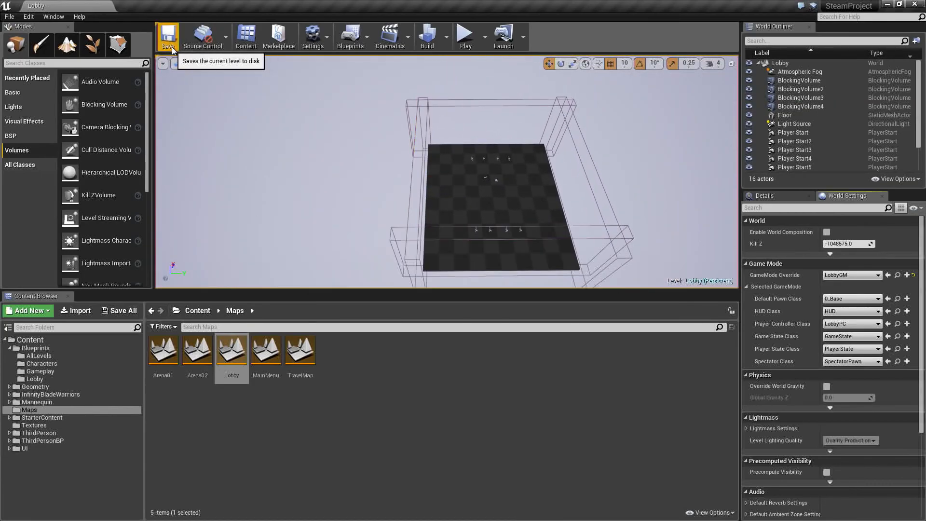
pyautogui.doubleClick(264, 360)
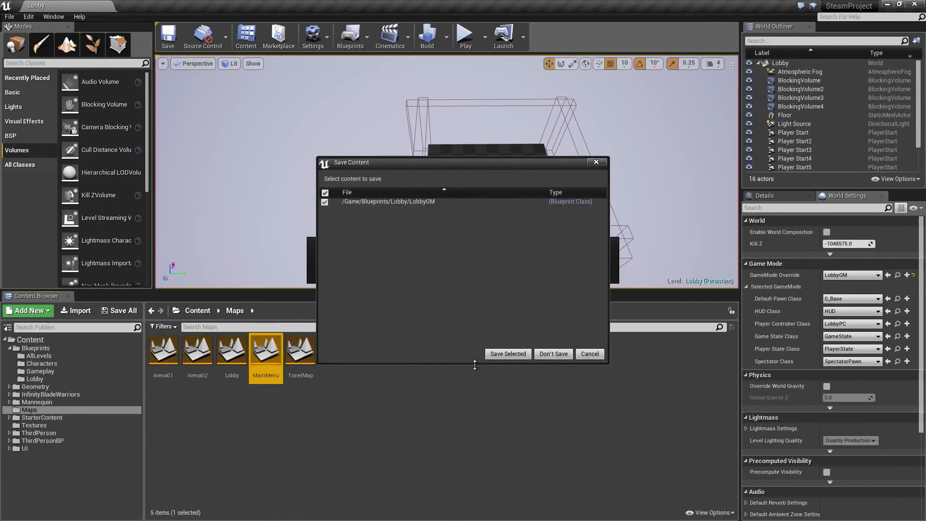
pyautogui.click(507, 356)
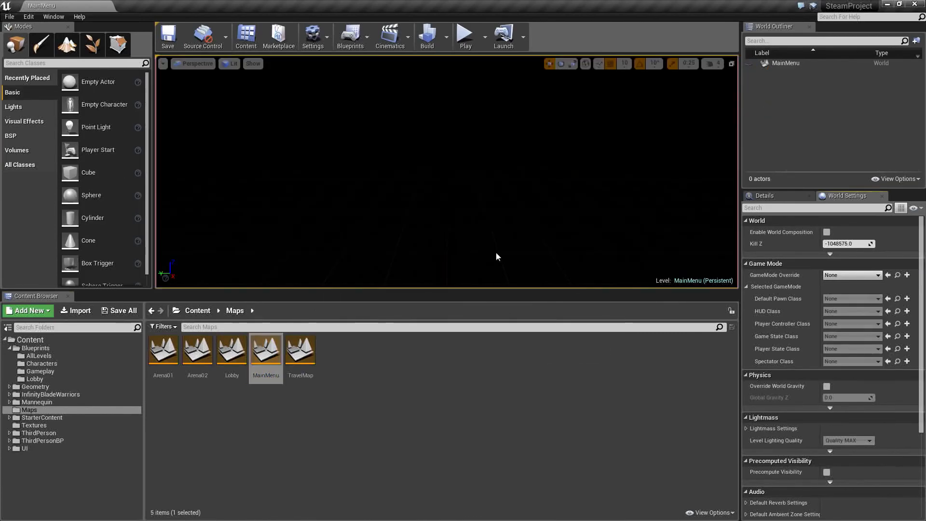